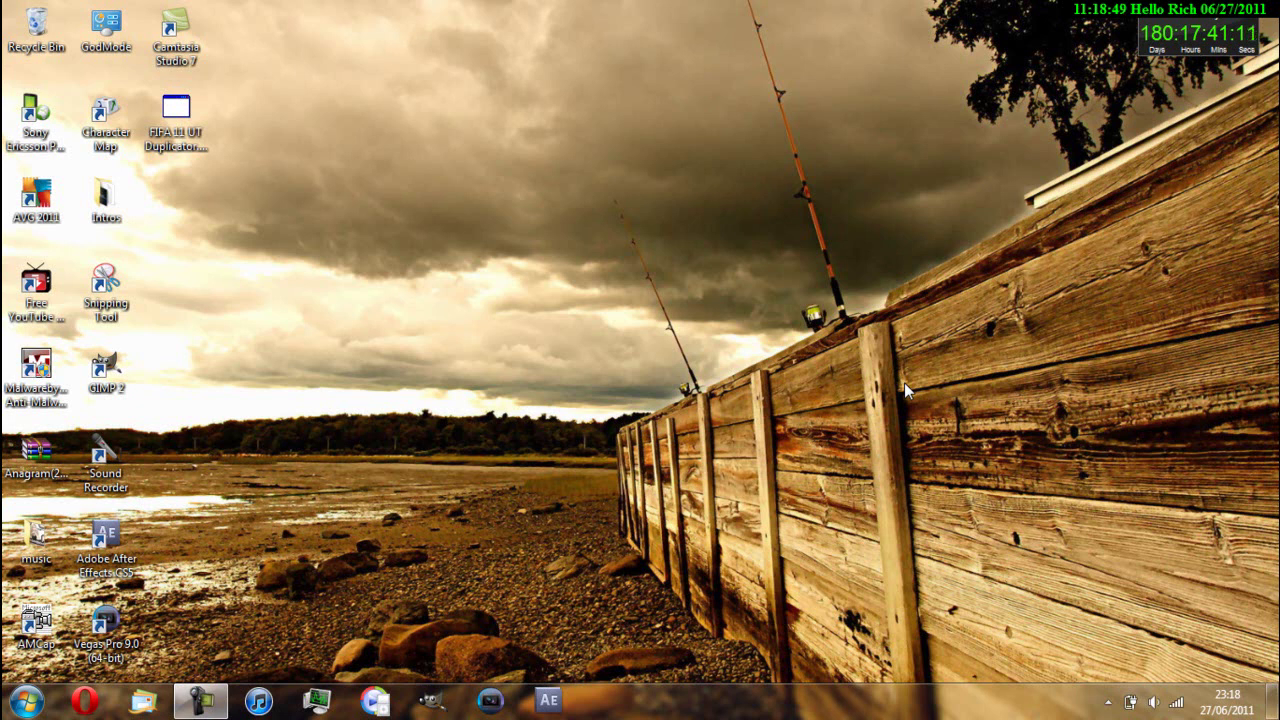
# Open the Opera browser on the Google homepage, clear its address field and minimize the window
pyautogui.press('super+1')
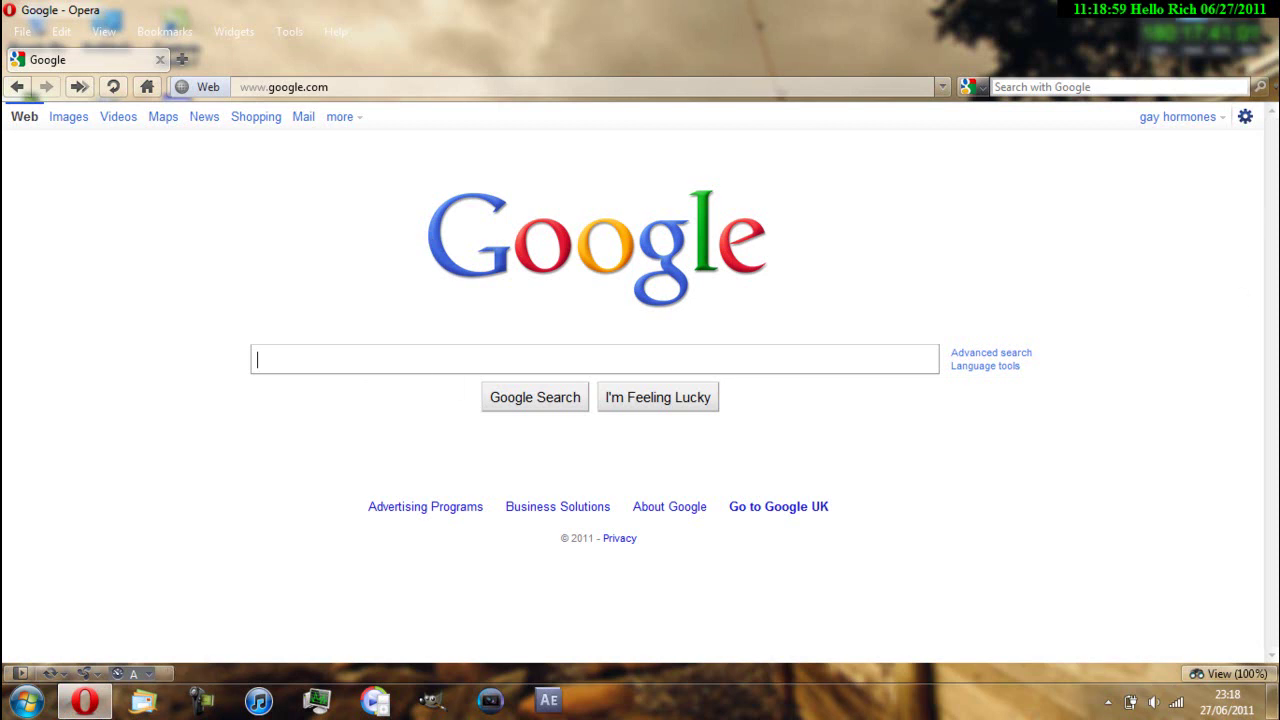
pyautogui.click(1190, 8)
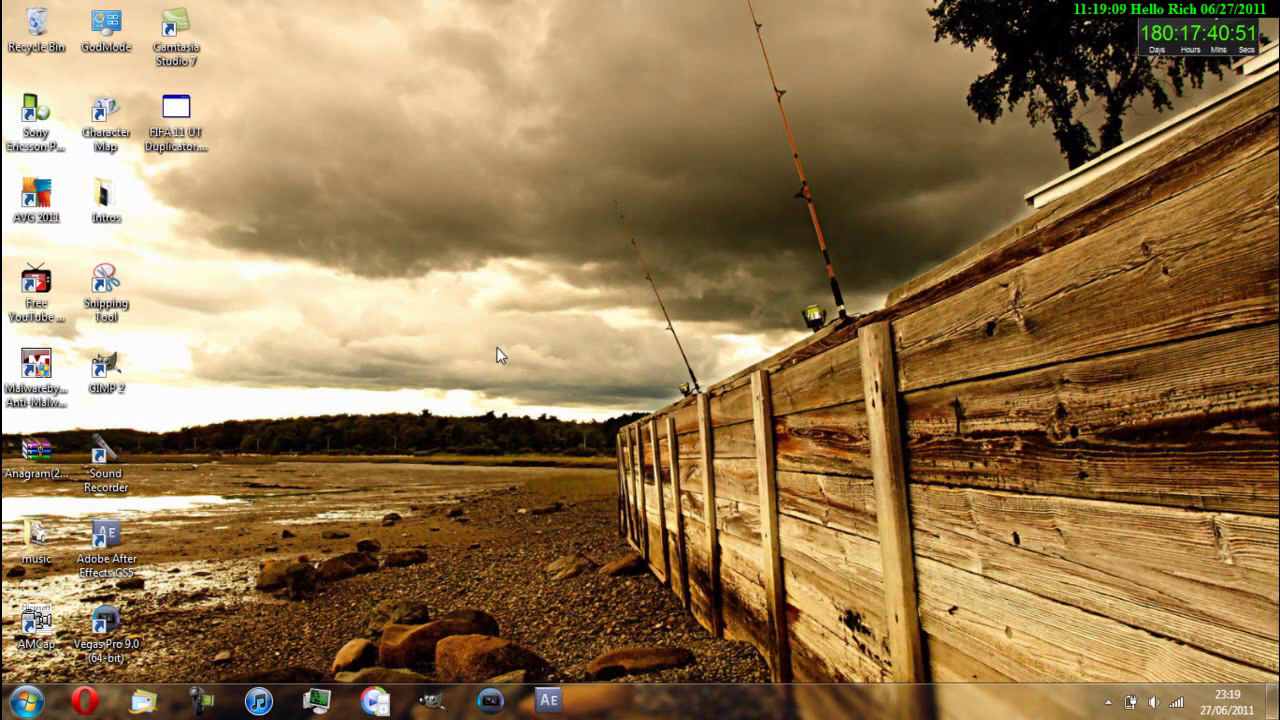
pyautogui.click(85, 700)
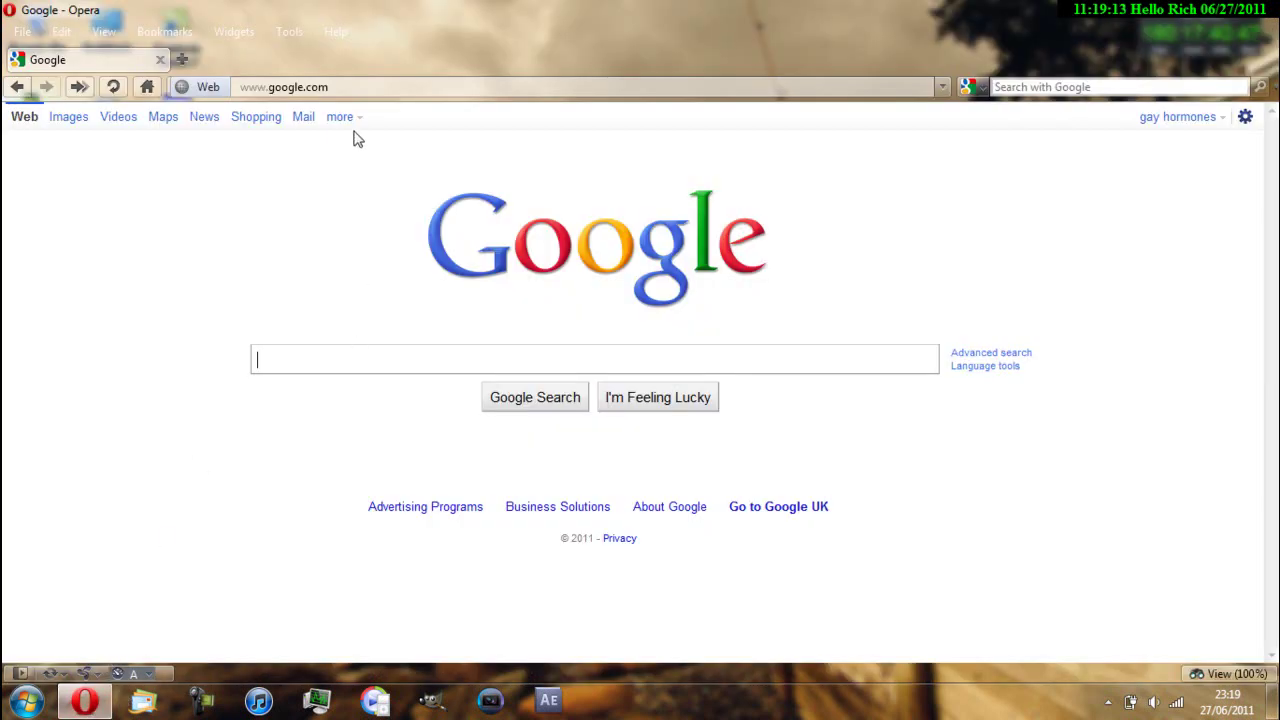
pyautogui.click(363, 89)
pyautogui.press('BackSpace')
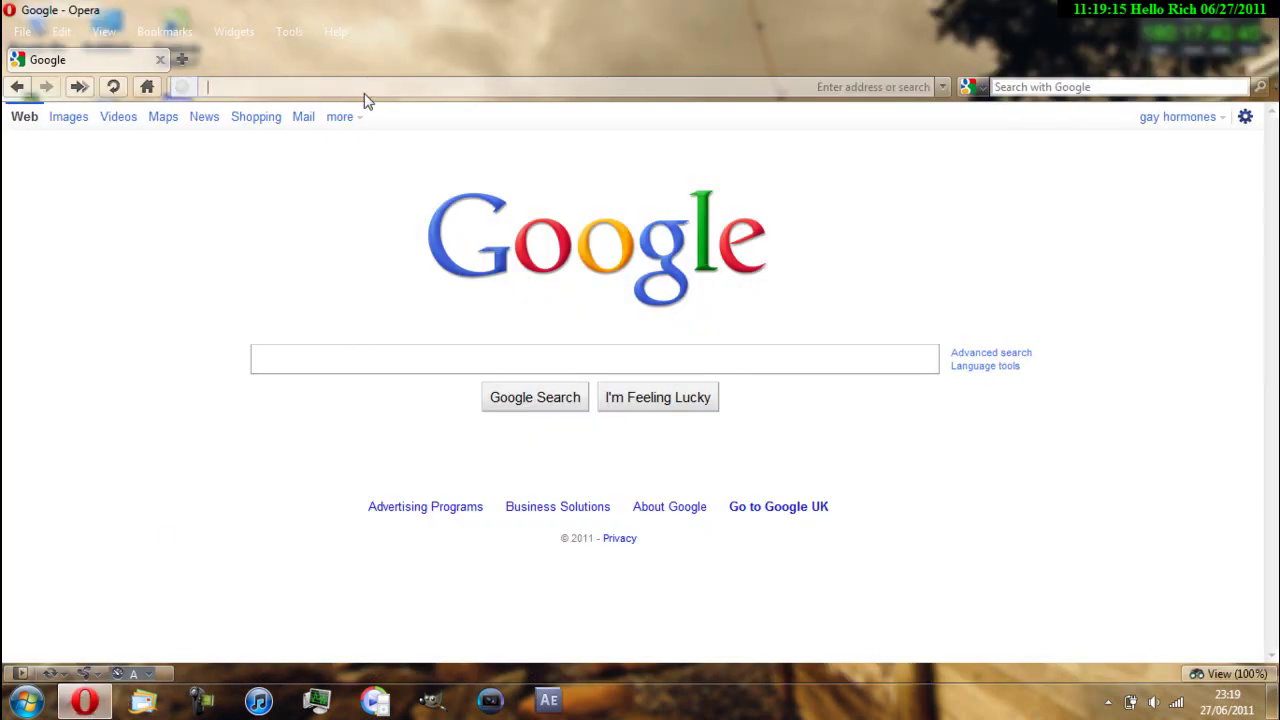
pyautogui.click(1266, 10)
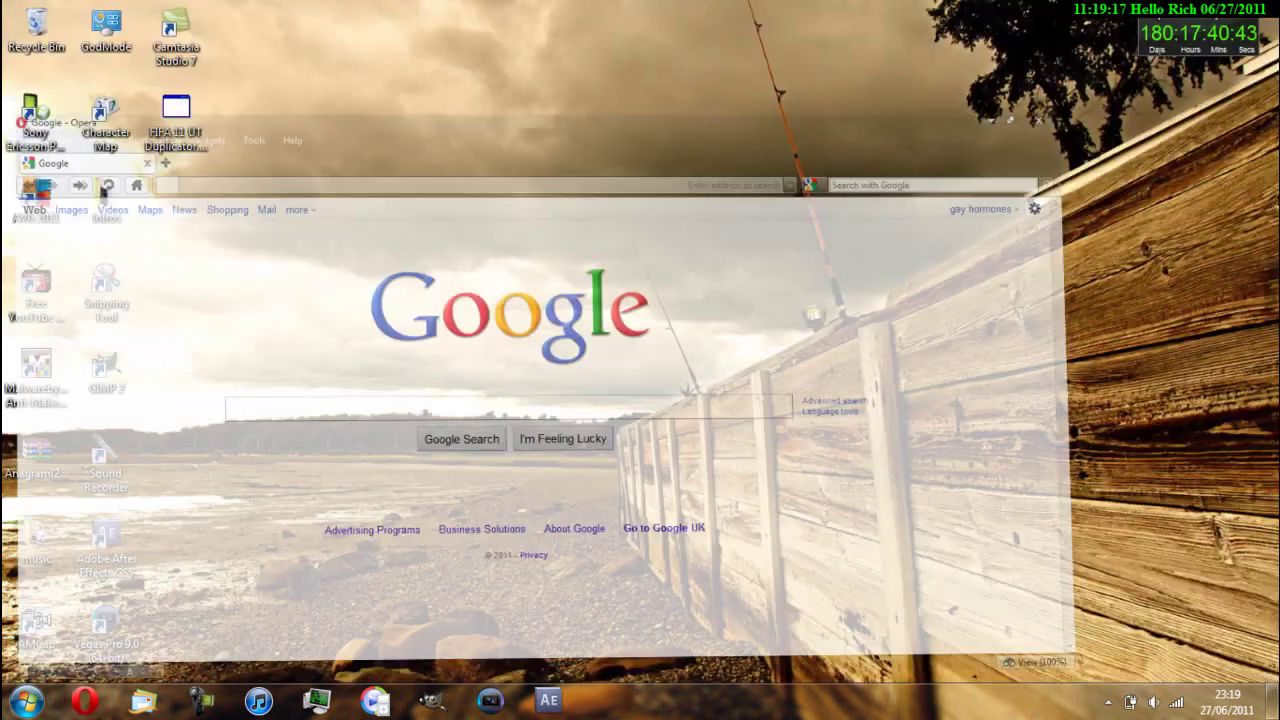
# Open Notepad and paste the code javascript:document.body.contentEditable='true'; document.designMode='on'; void 0 into a blank document
pyautogui.press('super')
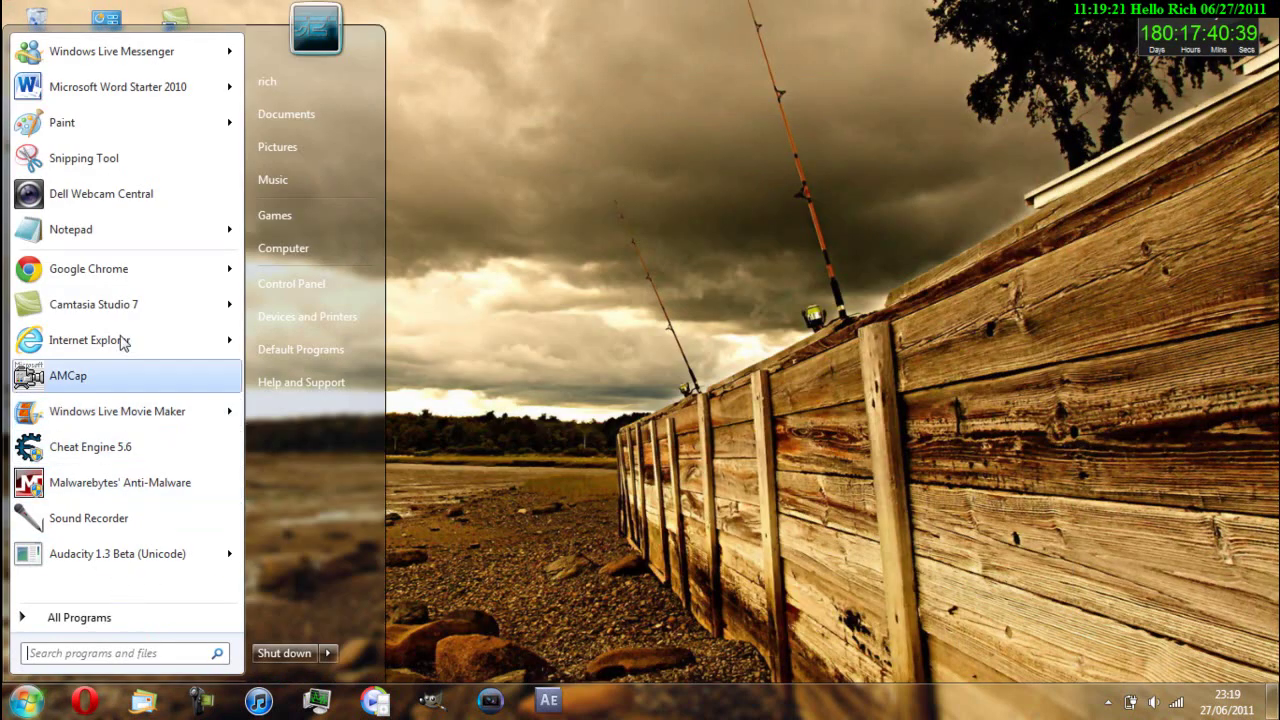
pyautogui.click(94, 229)
pyautogui.rightClick(231, 220)
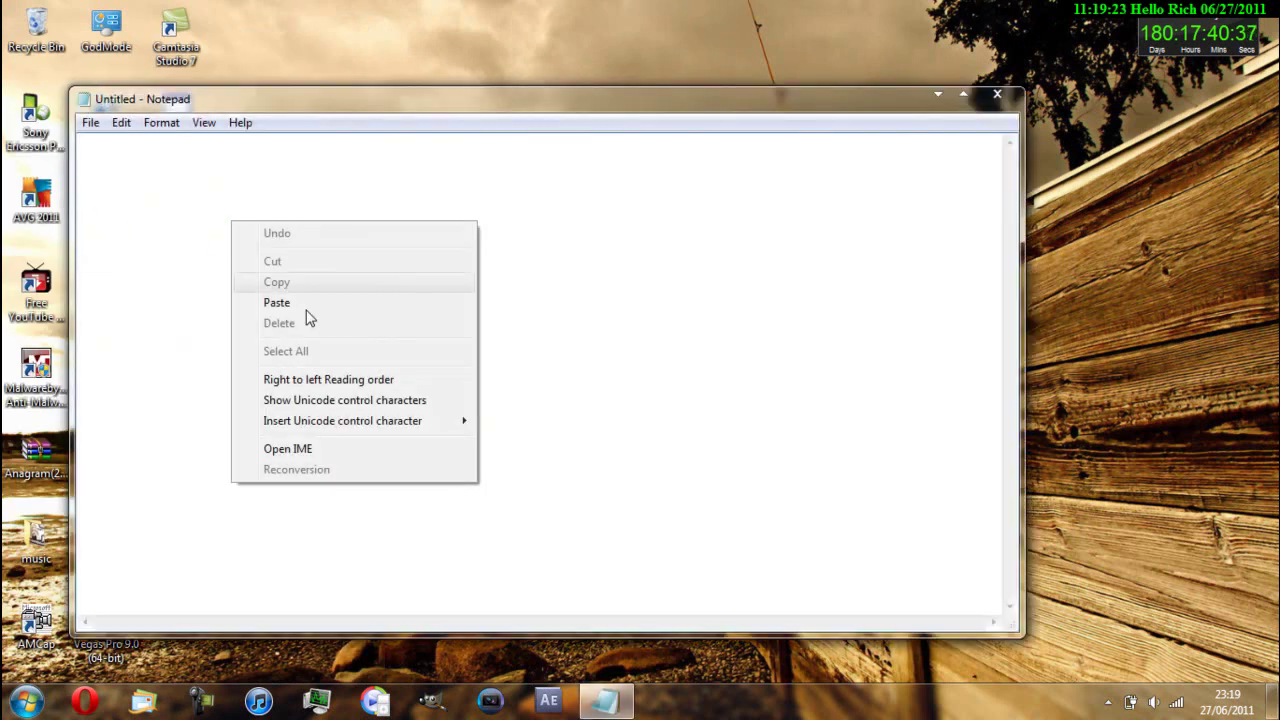
pyautogui.click(366, 303)
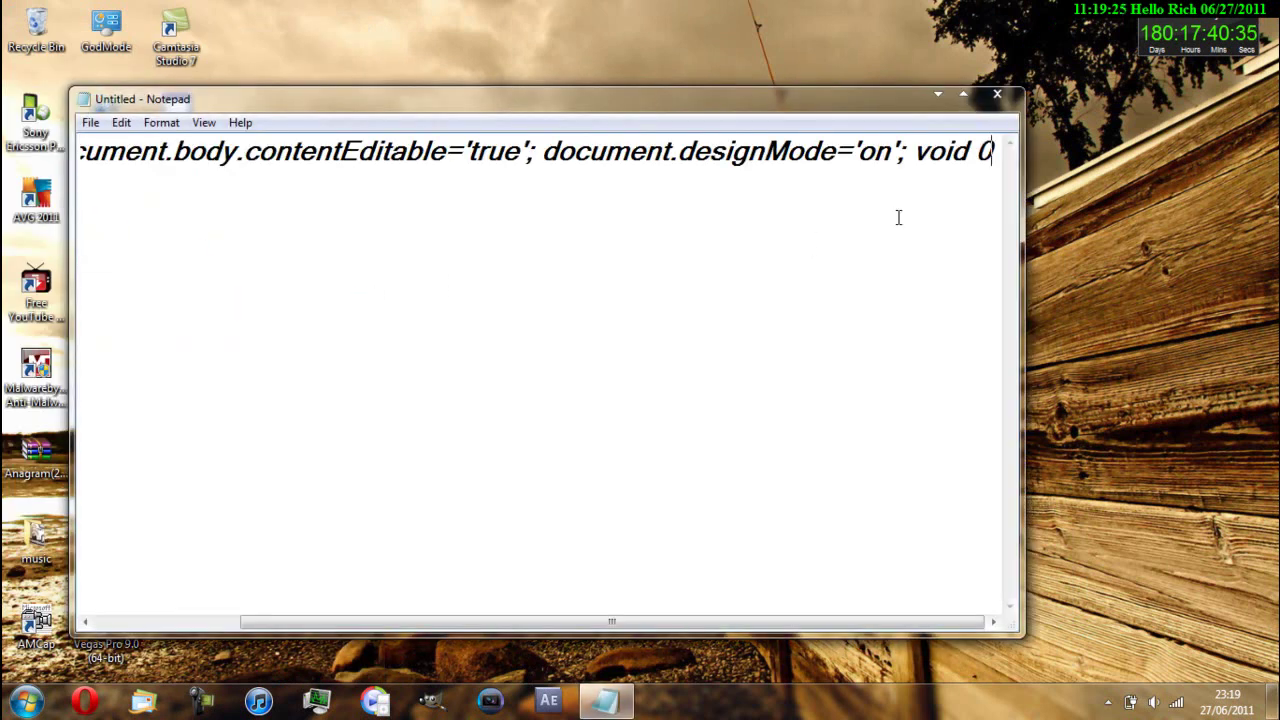
# Copy the entire JavaScript line from Notepad and close the document without saving it
pyautogui.moveTo(997, 150); pyautogui.dragTo(55, 87)
pyautogui.press('super+c')
pyautogui.moveTo(62, 150); pyautogui.dragTo(44, 172)
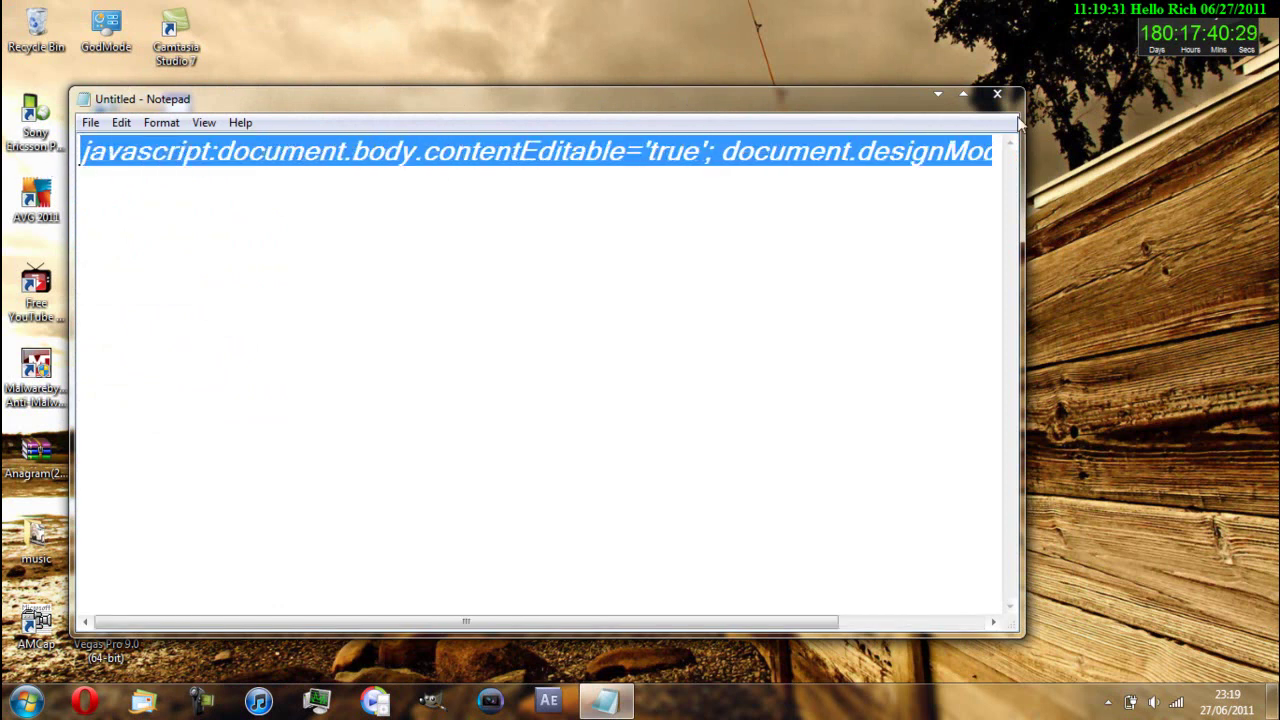
pyautogui.click(997, 94)
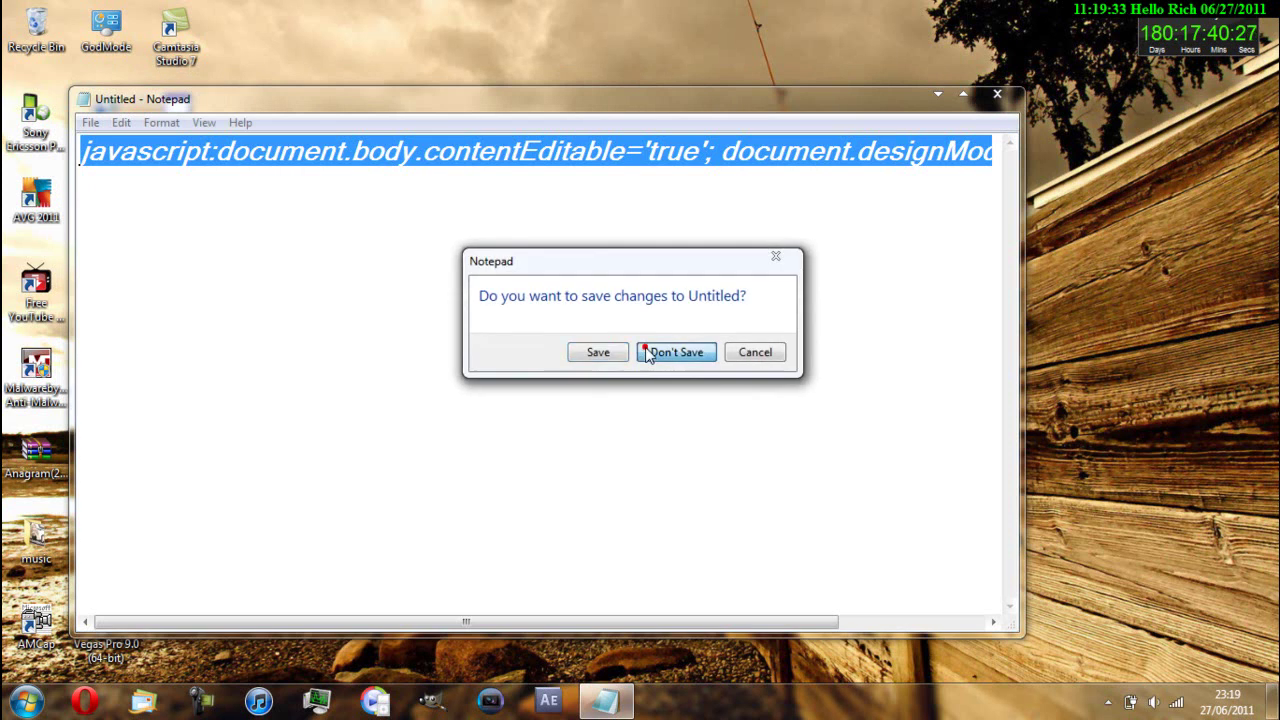
pyautogui.click(648, 356)
# Switch to Opera and run javascript:document.body.contentEditable='true'; document.designMode='on'; void 0 from the address field on the Google homepage
pyautogui.click(85, 700)
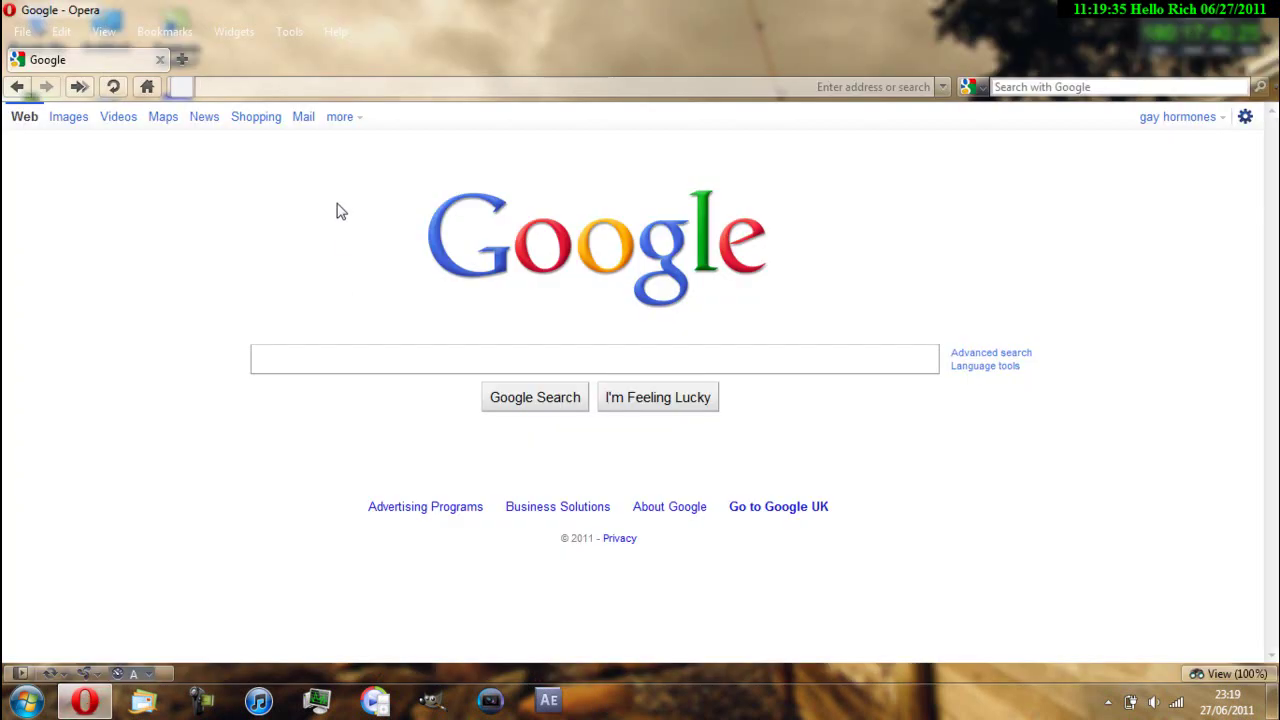
pyautogui.rightClick(277, 87)
pyautogui.click(349, 184)
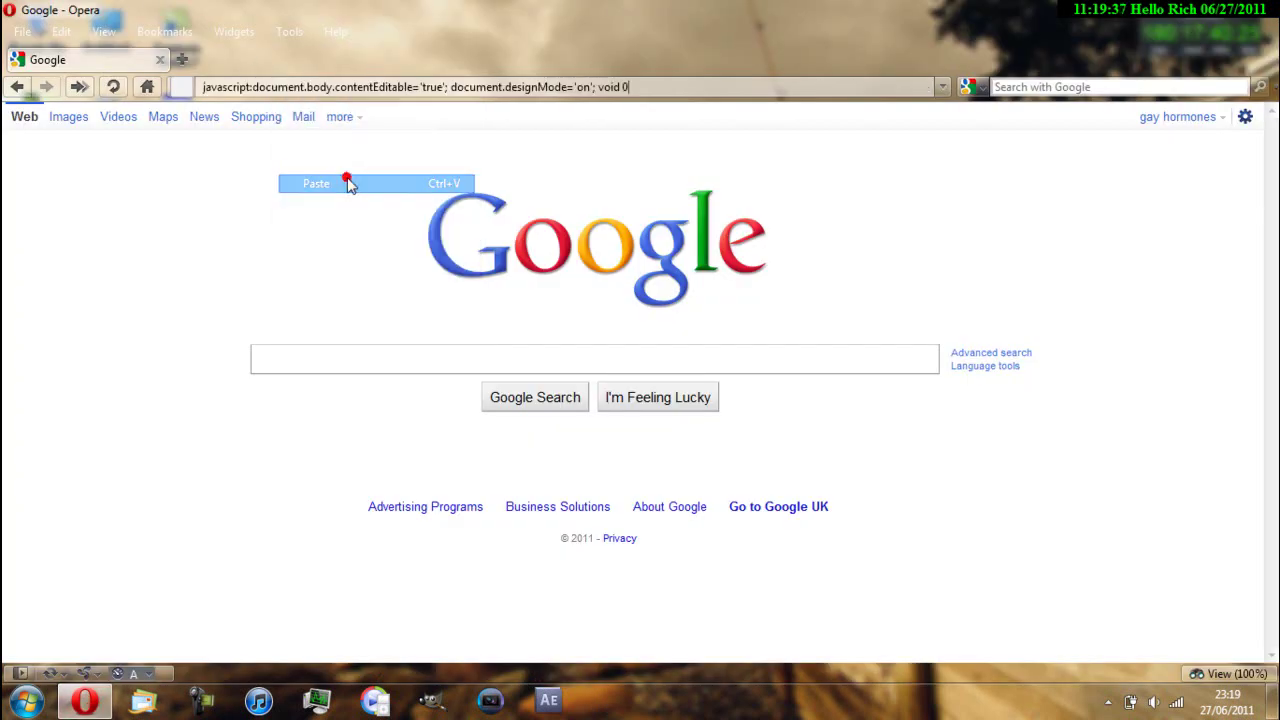
pyautogui.press('Return')
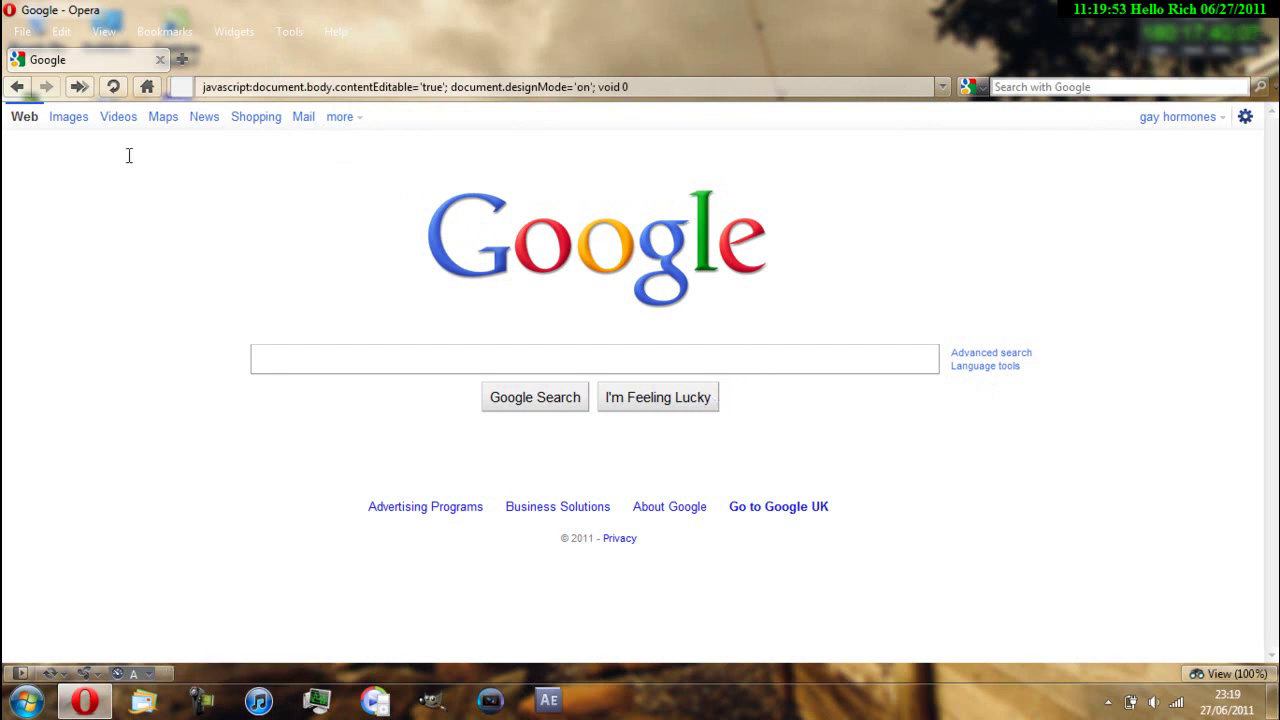
# Try to replace the Shopping link text on the Google page with "b", and delete the entered letter
pyautogui.moveTo(284, 117); pyautogui.dragTo(230, 120)
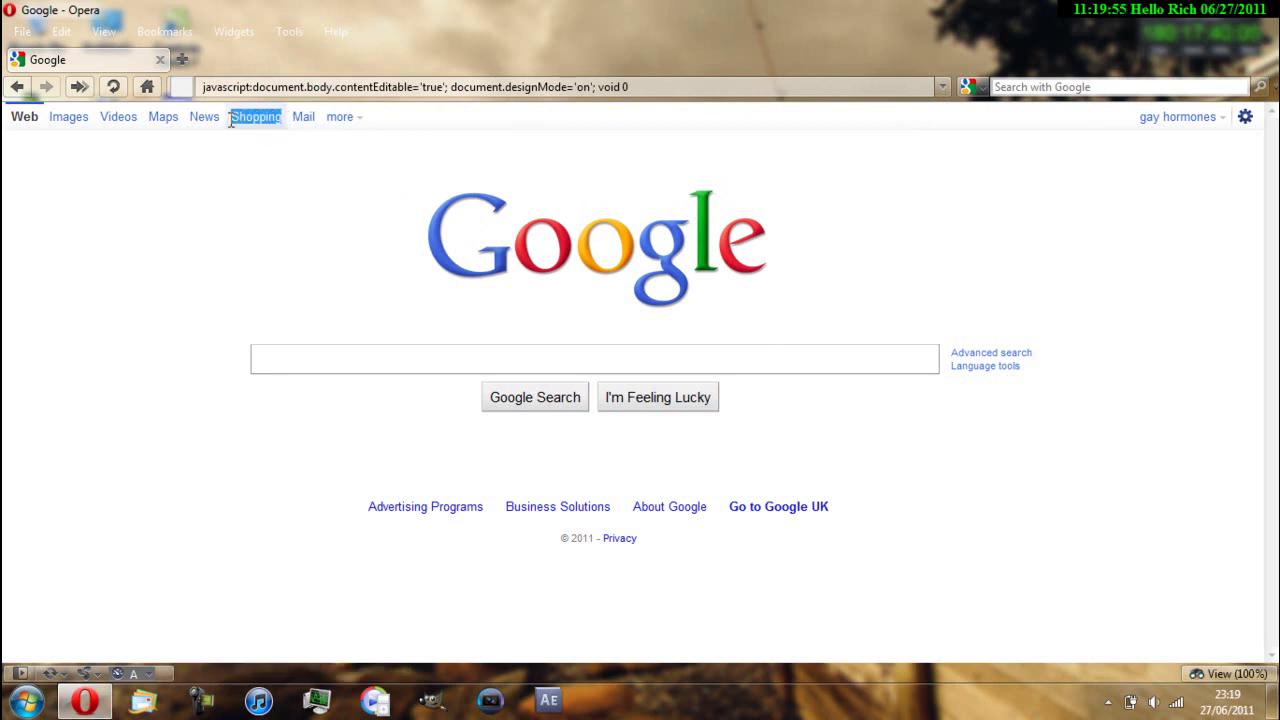
pyautogui.write('b')
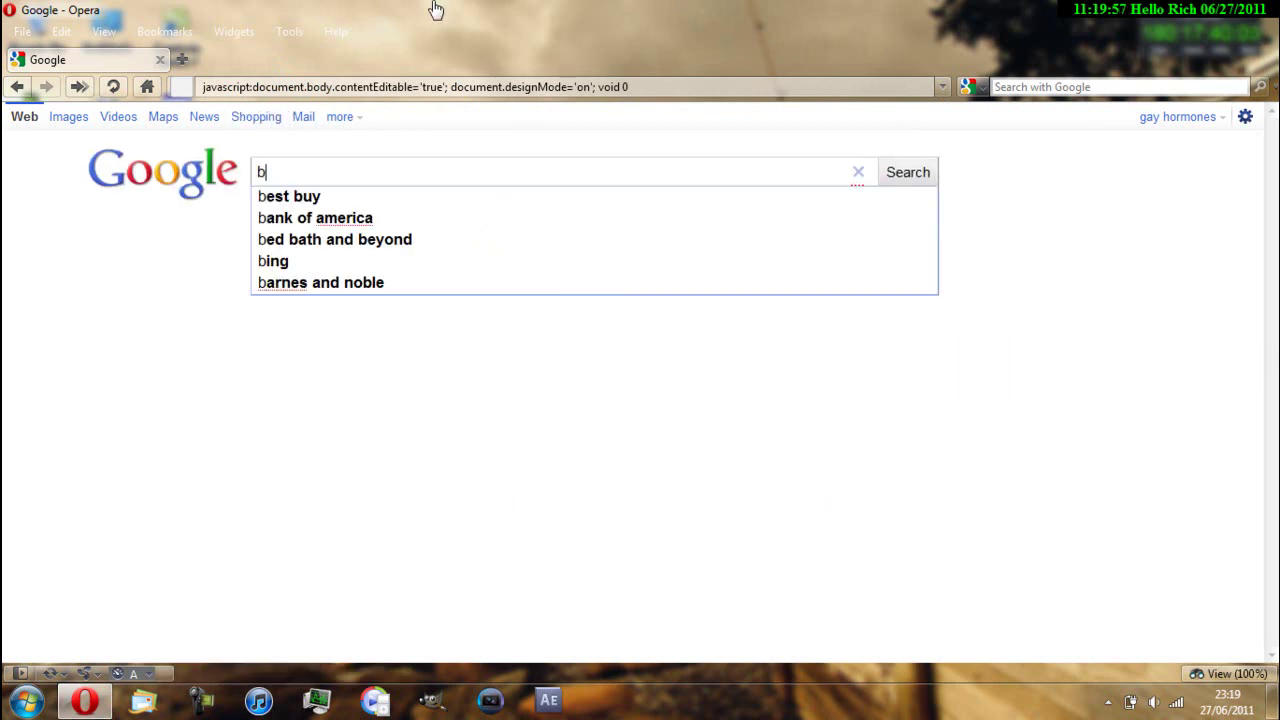
pyautogui.press('BackSpace')
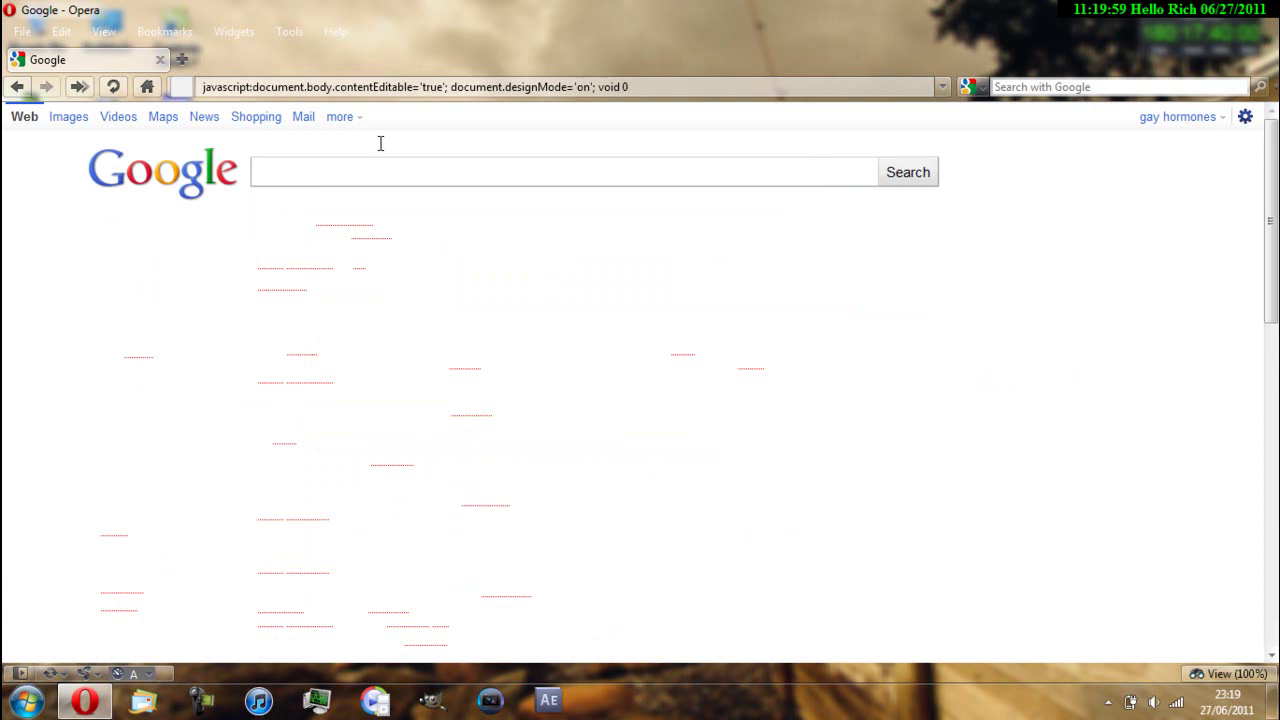
pyautogui.click(28, 120)
# Rerun the page-editing code and try to replace the "more" link text with "h", deleting the entered letter
pyautogui.click(285, 88)
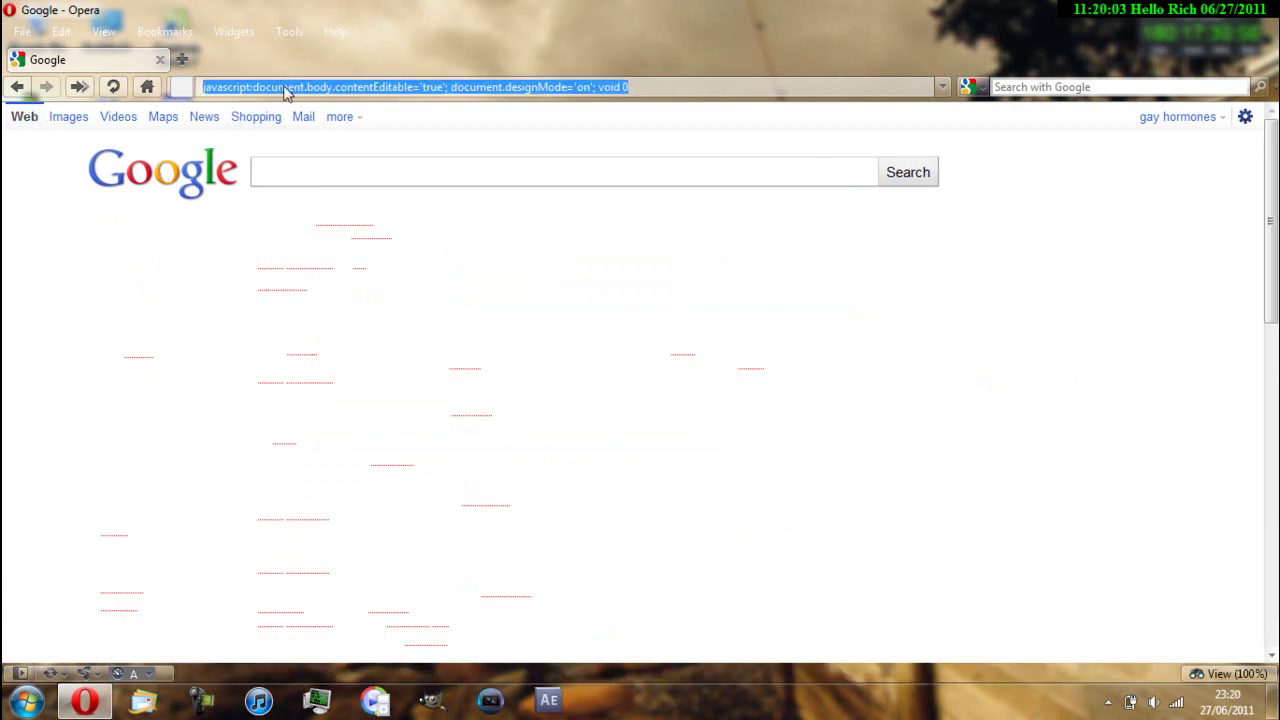
pyautogui.press('Return')
pyautogui.doubleClick(335, 118)
pyautogui.write('h')
pyautogui.press('BackSpace')
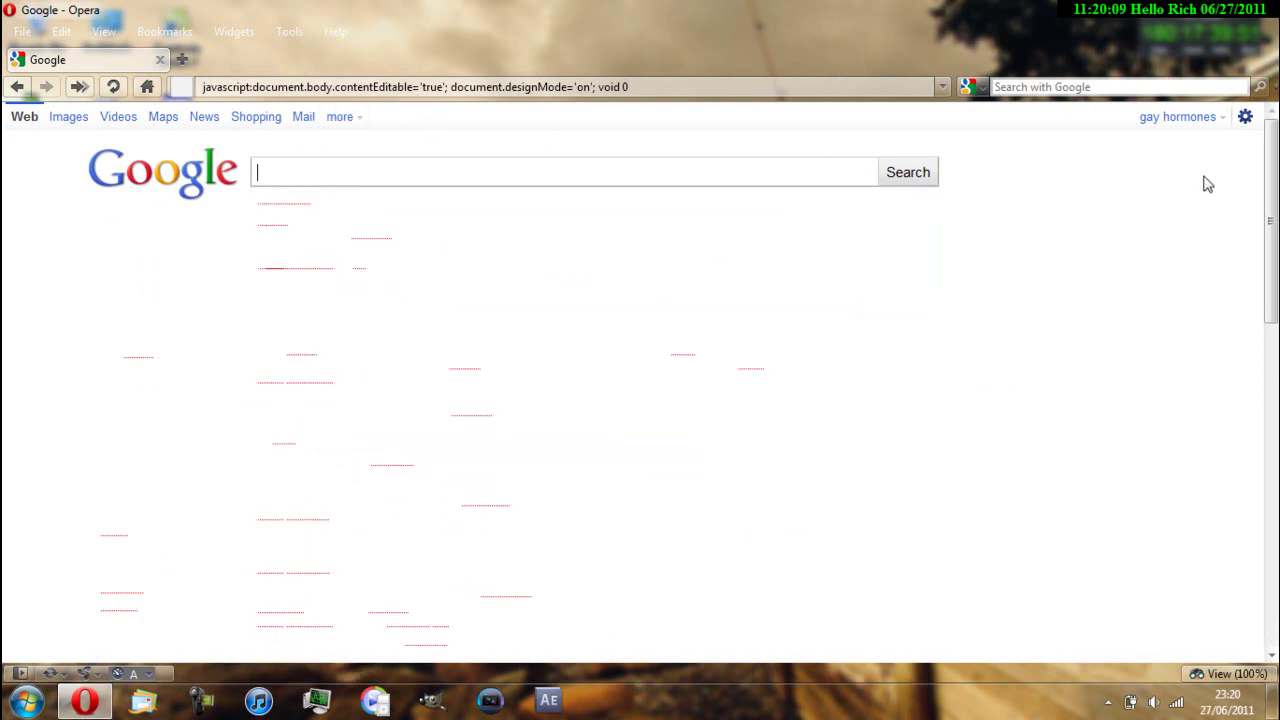
# Try to select the account name on the Google page for editing, and close the account menu
pyautogui.click(1221, 117)
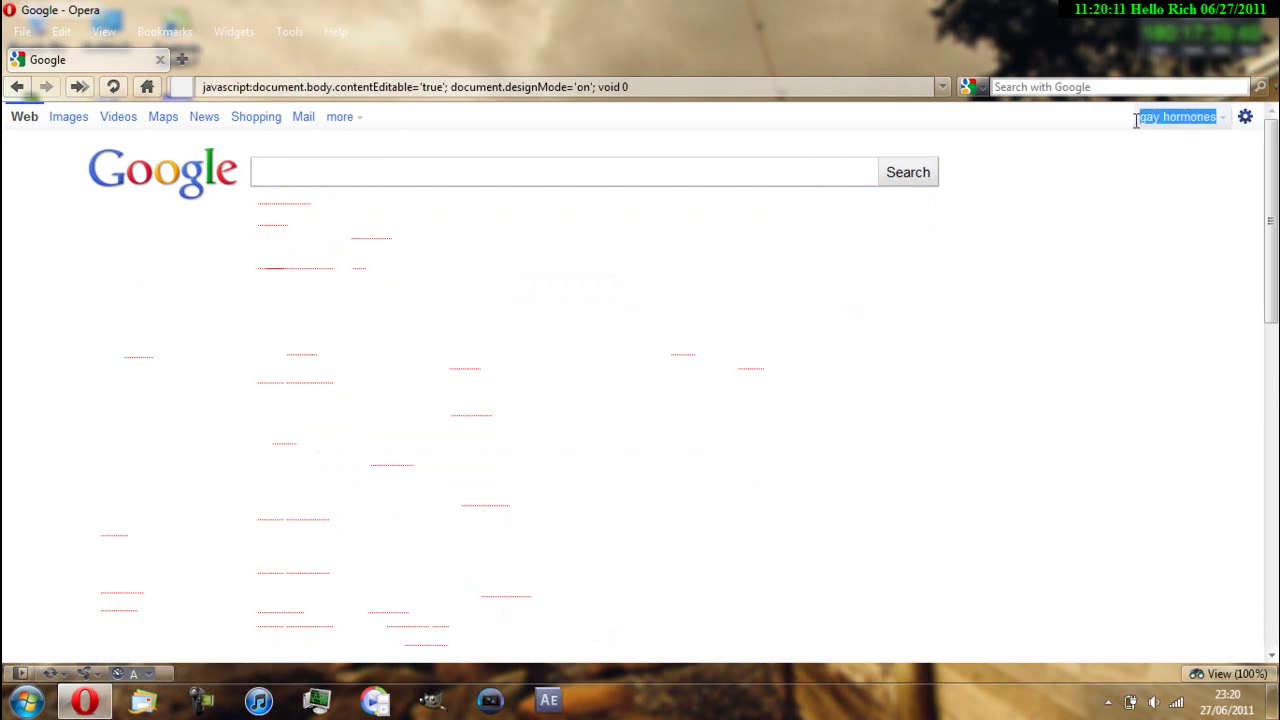
pyautogui.click(1142, 119)
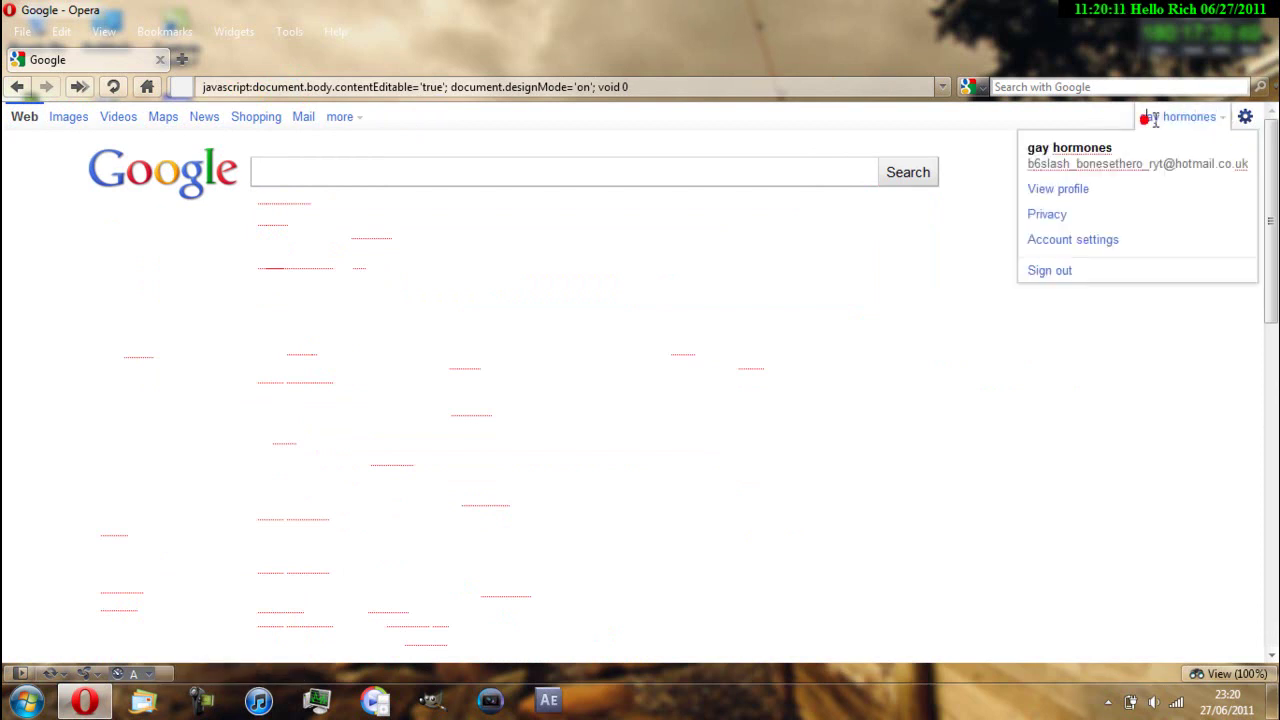
pyautogui.click(995, 211)
# Copy the JavaScript code from the address field and run it again on a freshly loaded Google homepage
pyautogui.click(232, 89)
pyautogui.press('super+c')
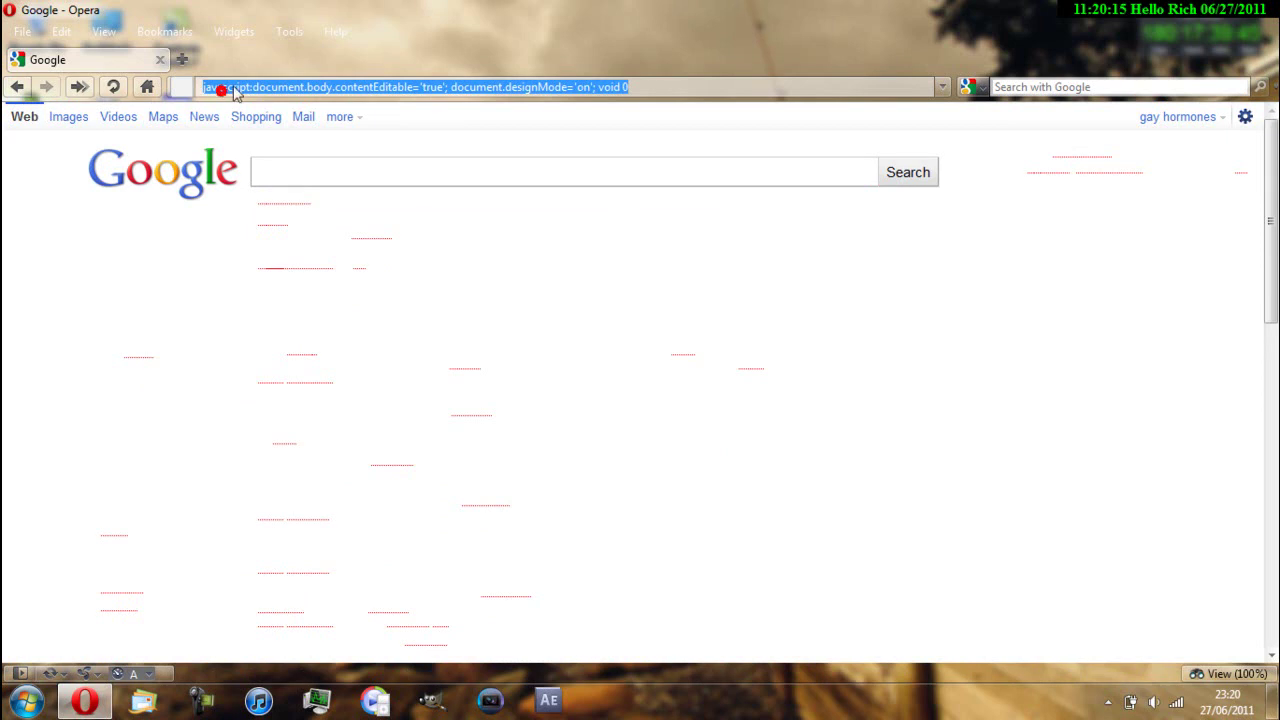
pyautogui.click(147, 86)
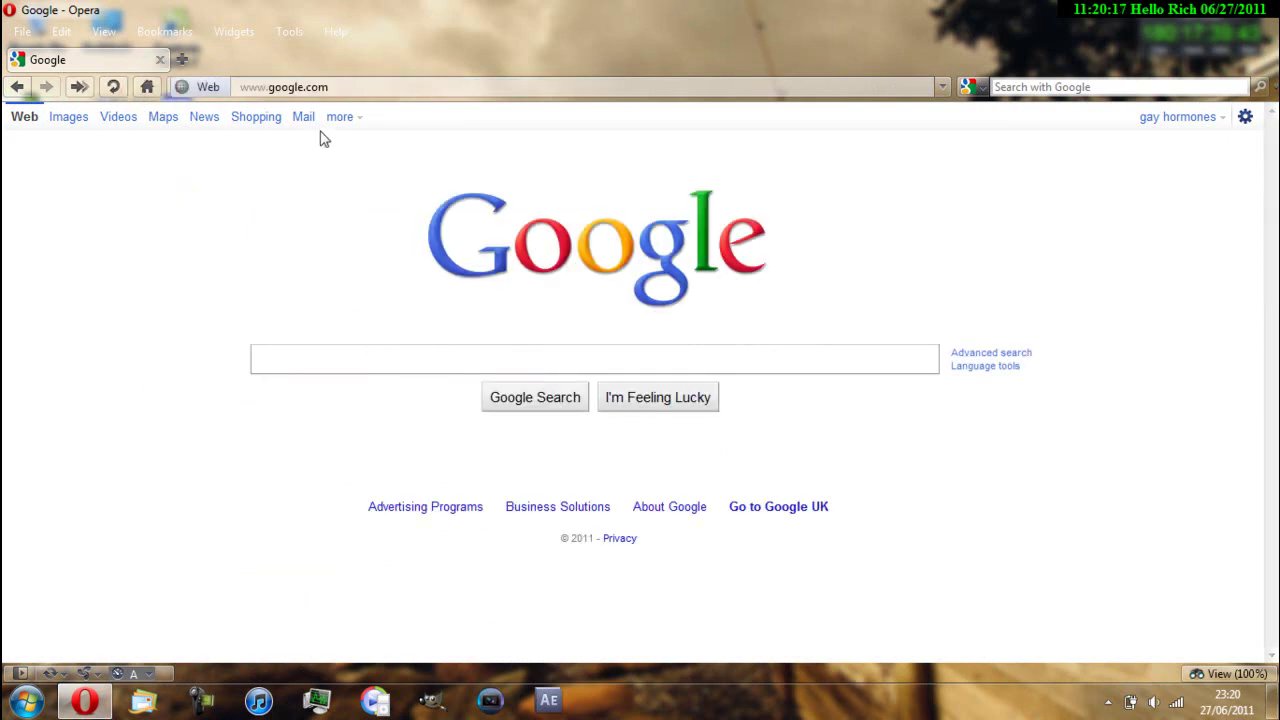
pyautogui.rightClick(309, 92)
pyautogui.click(366, 189)
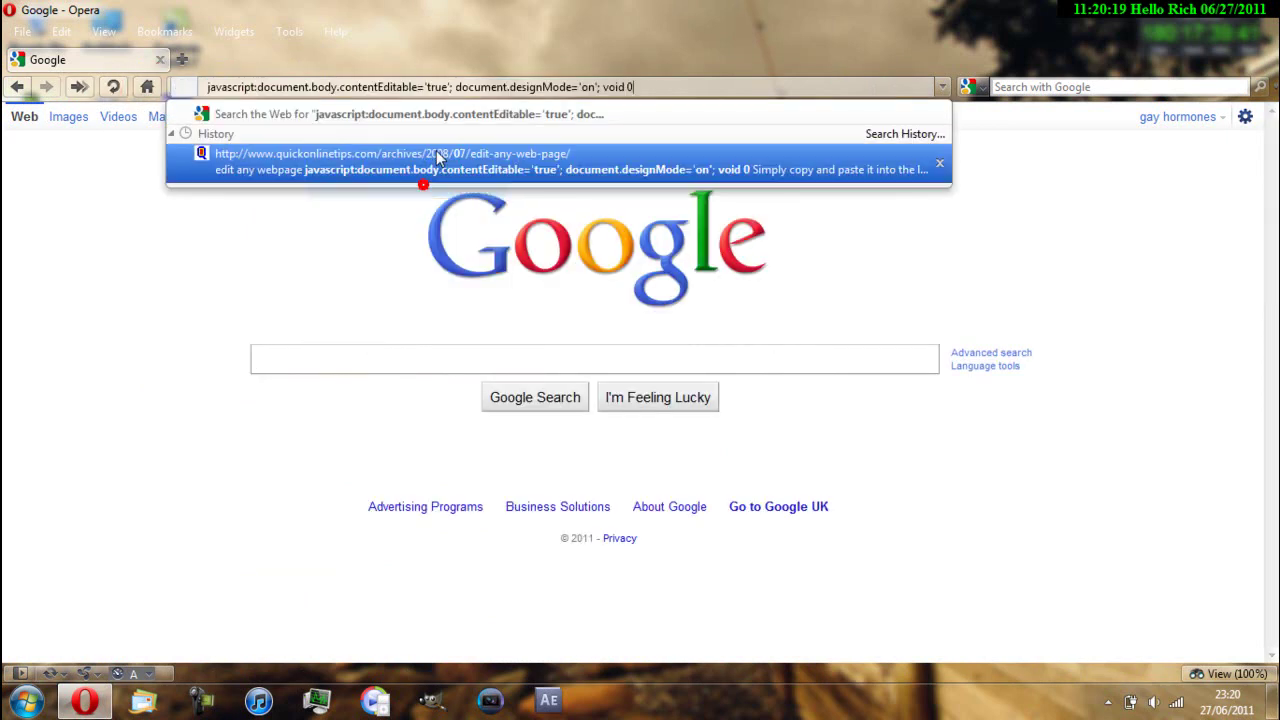
pyautogui.press('Return')
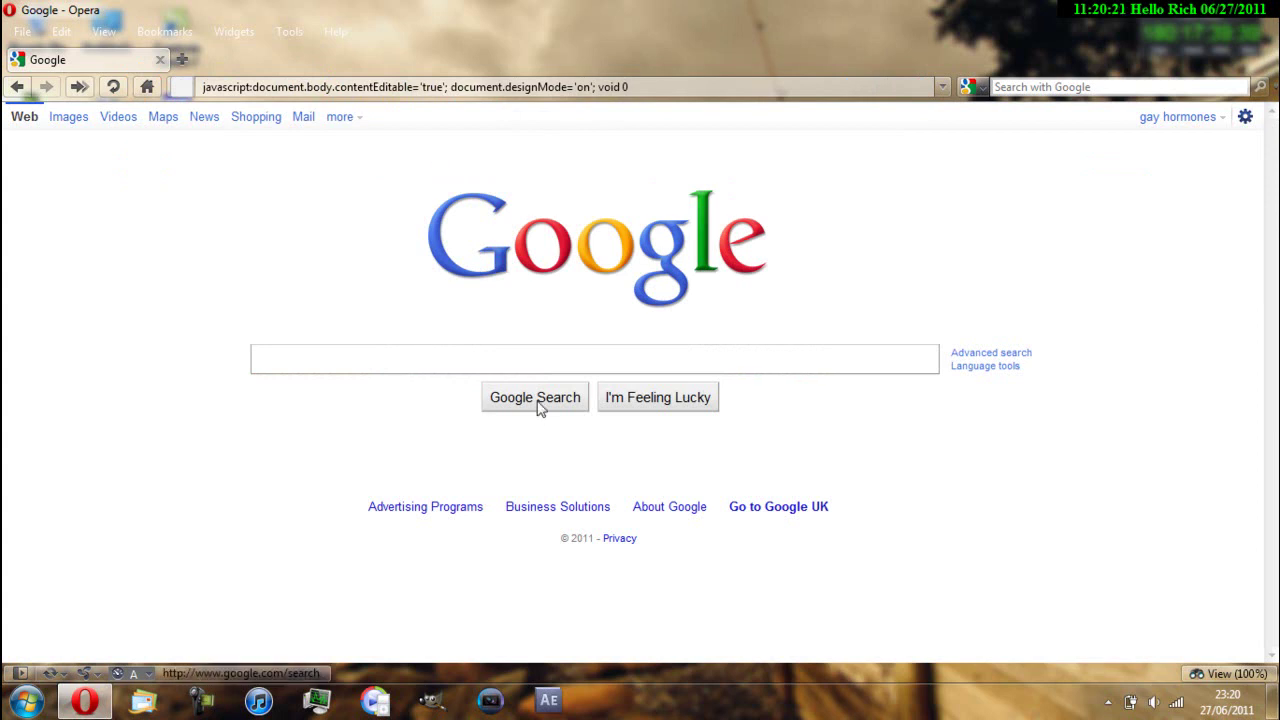
# Try to add "b" to the editable Google page, delete the letter and try the Images link
pyautogui.click(490, 444)
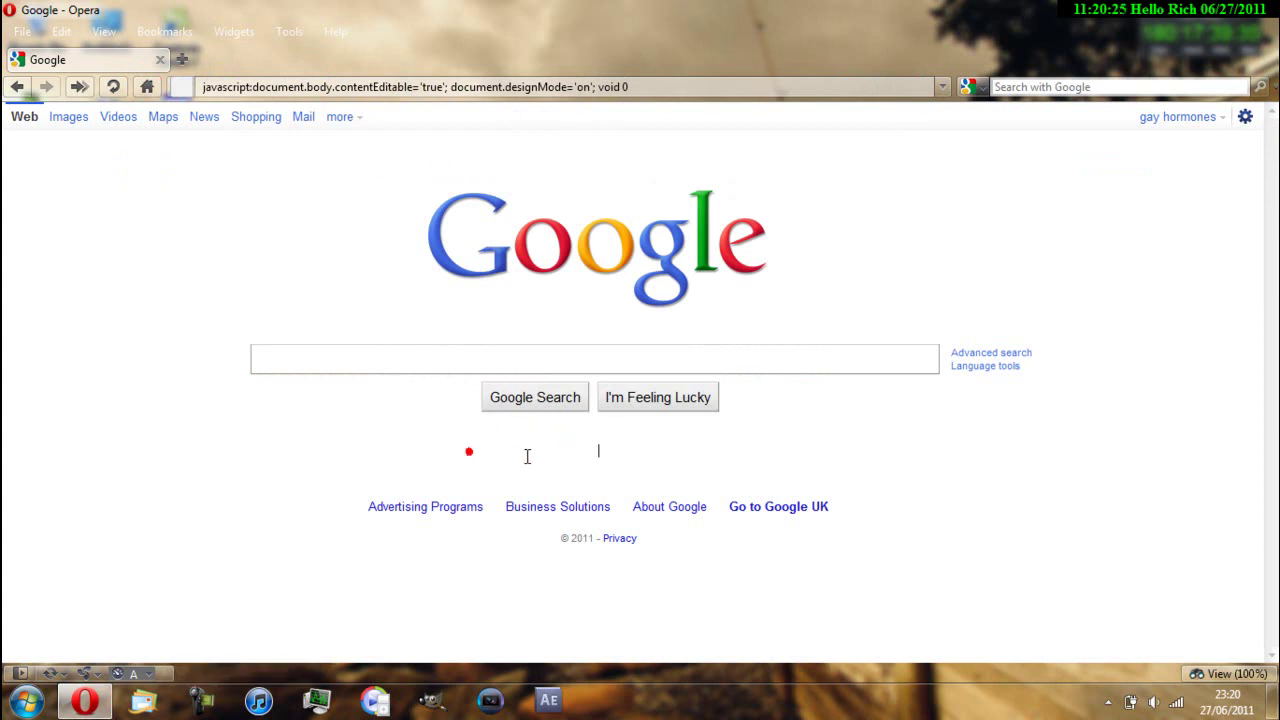
pyautogui.click(691, 366)
pyautogui.write('b')
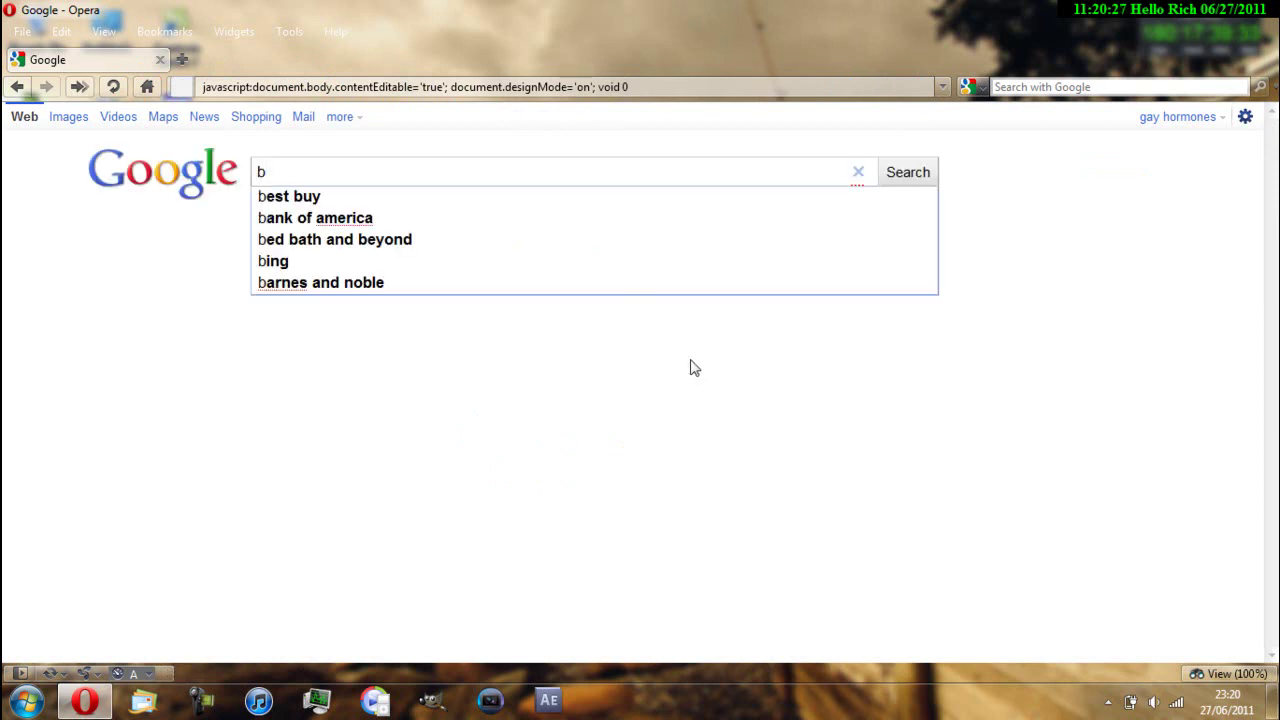
pyautogui.press('BackSpace')
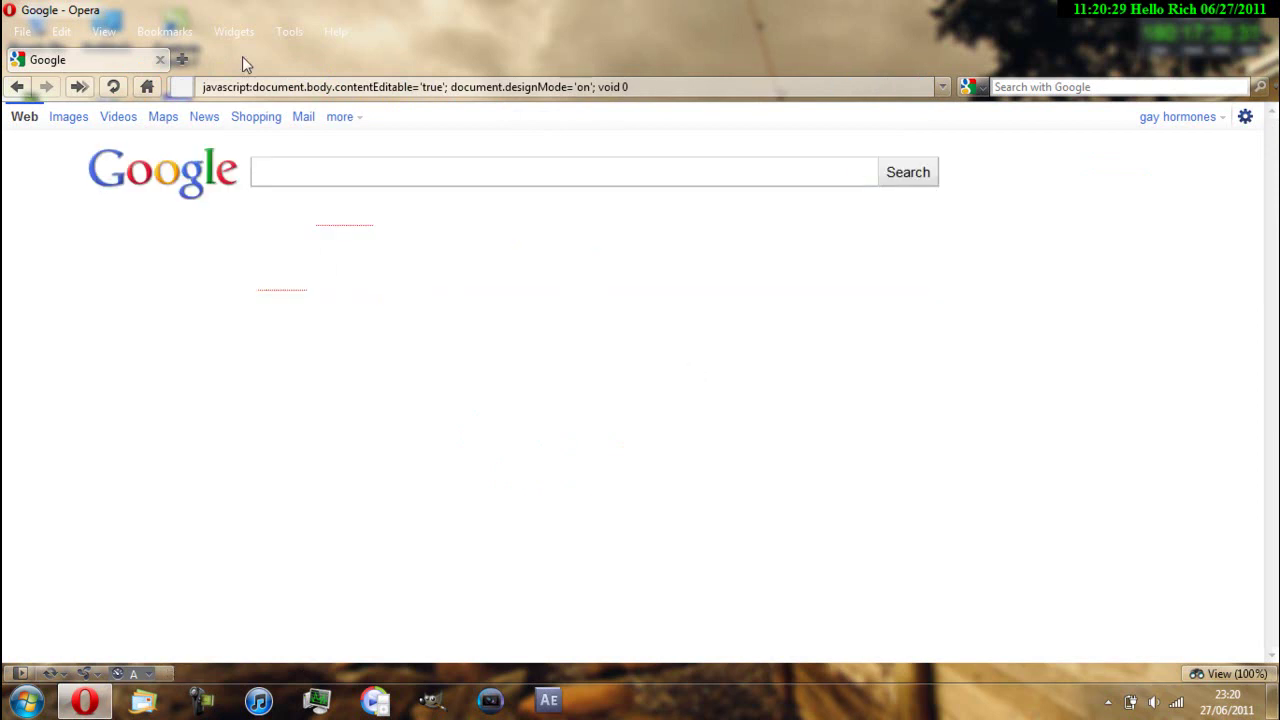
pyautogui.click(70, 114)
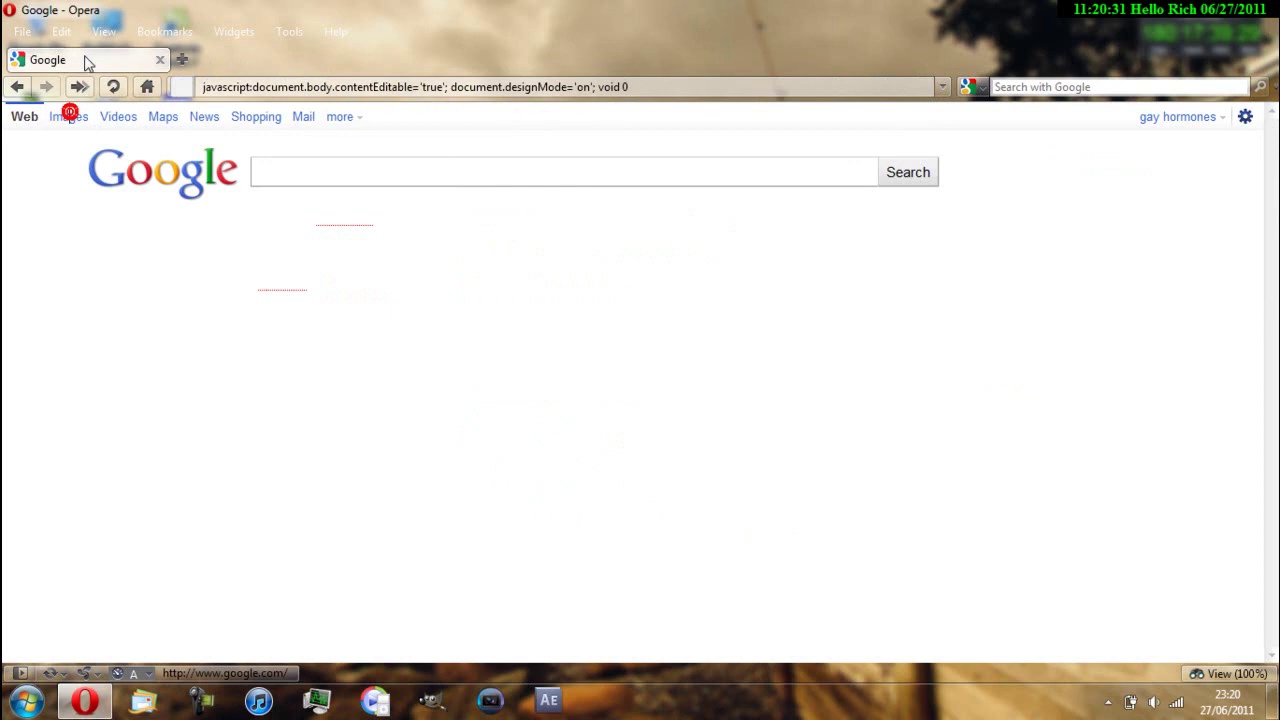
# Return to the Google homepage and search for the copied line javascript:document.body.contentEditable='true'; document.designMode='on'; void 0
pyautogui.click(147, 86)
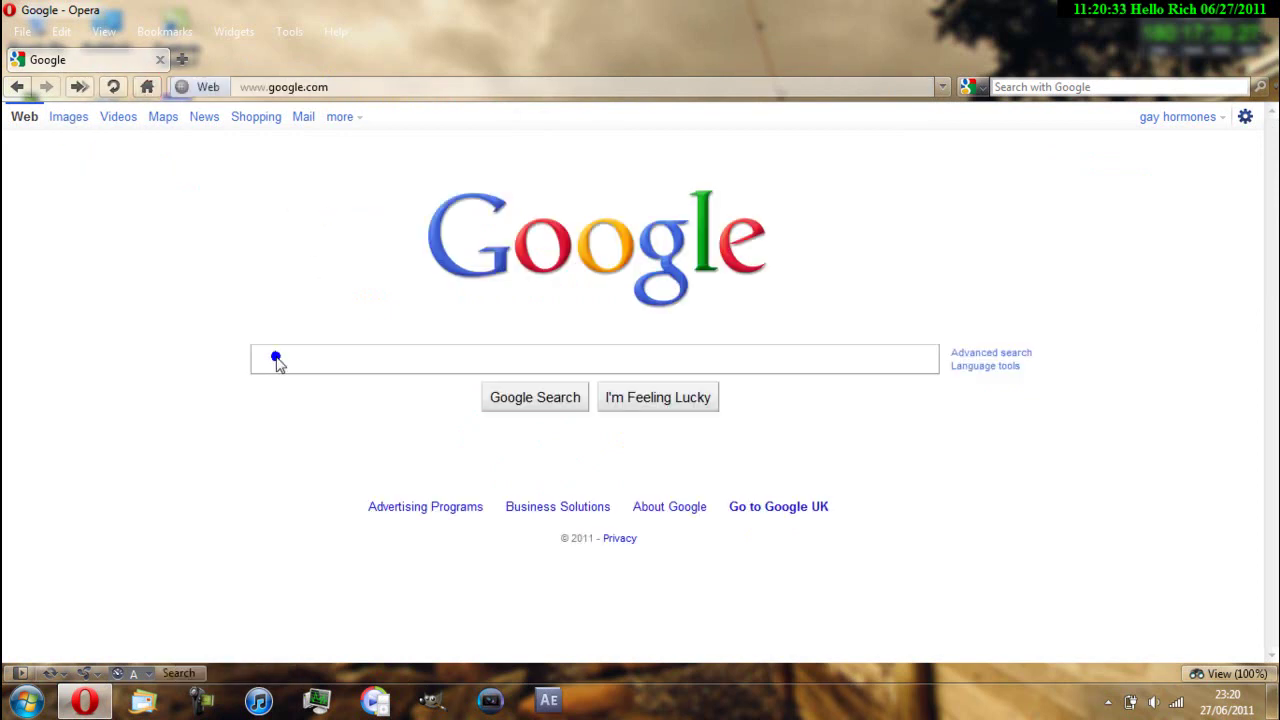
pyautogui.rightClick(276, 360)
pyautogui.click(352, 139)
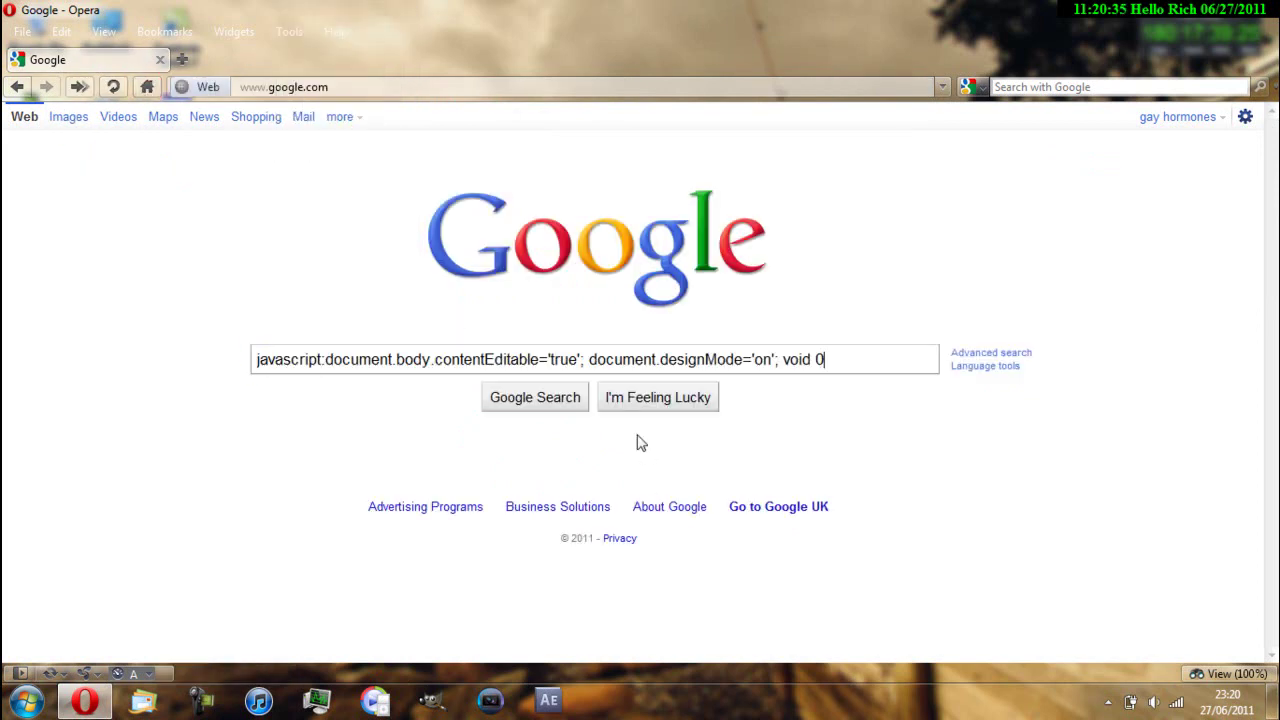
pyautogui.click(545, 405)
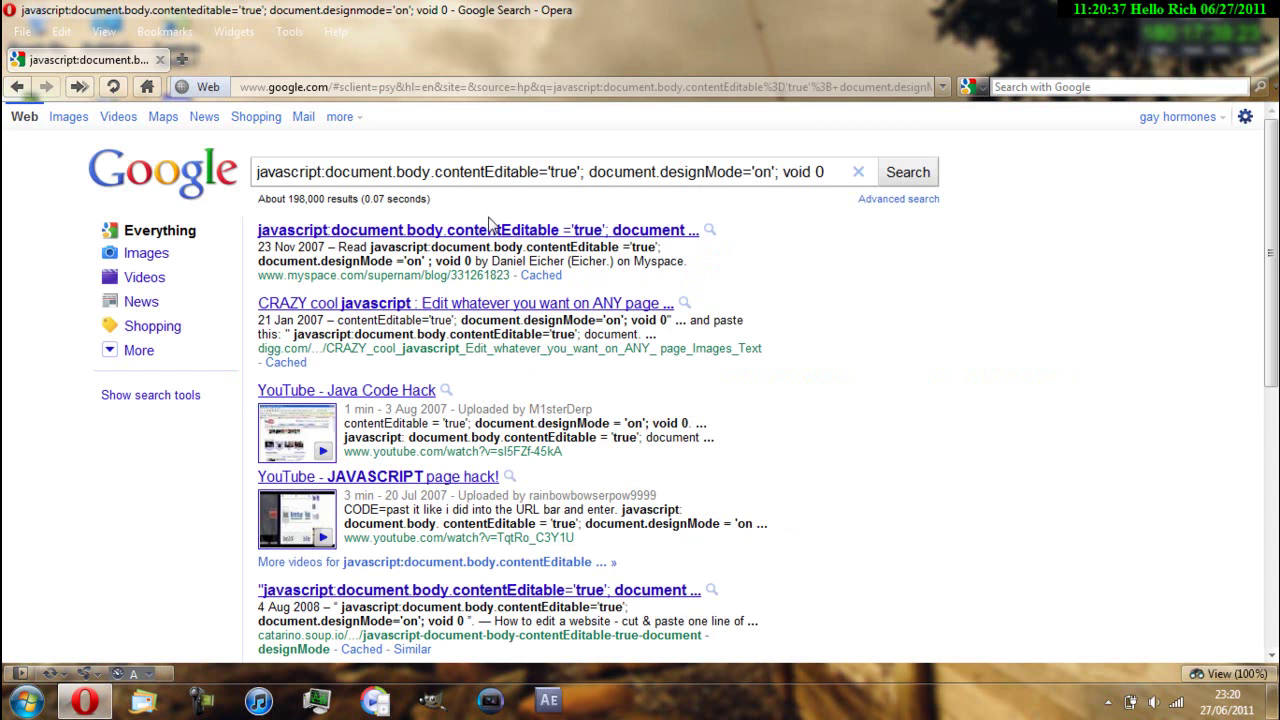
# Open the first search result, the Myspace blog post, and read its instructions for using the code
pyautogui.click(440, 230)
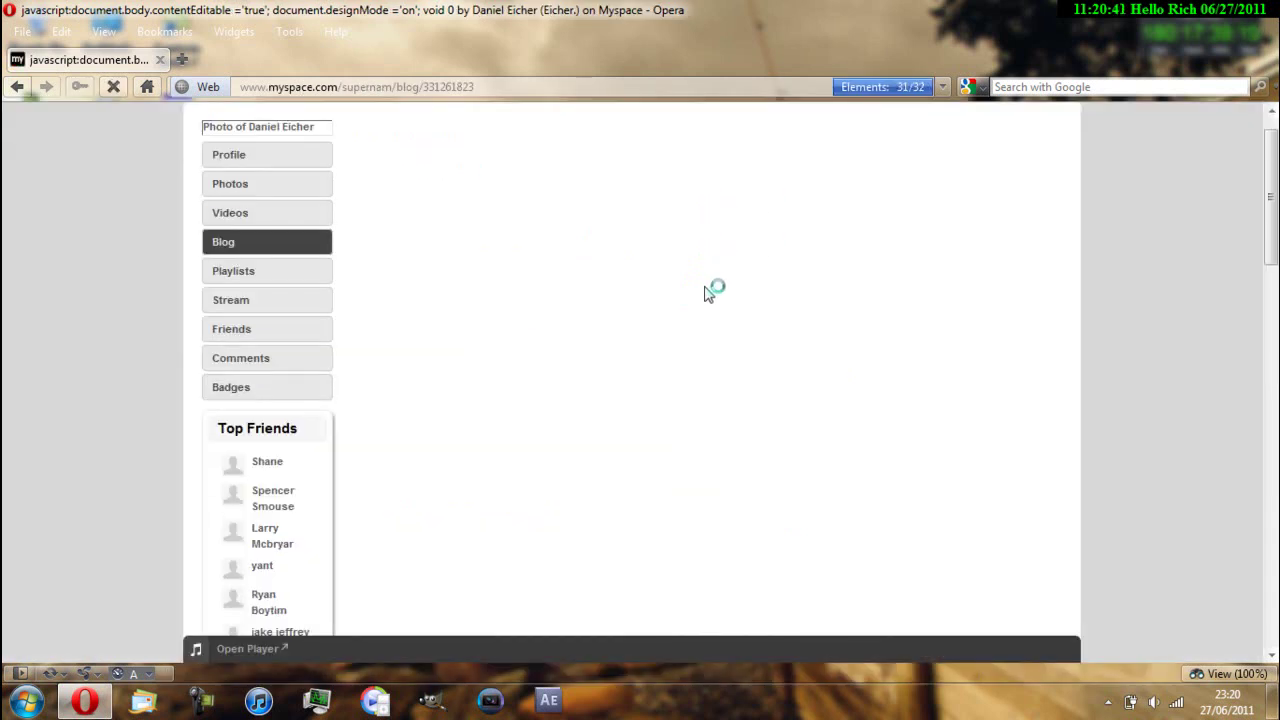
pyautogui.scroll(-5, 706, 290)
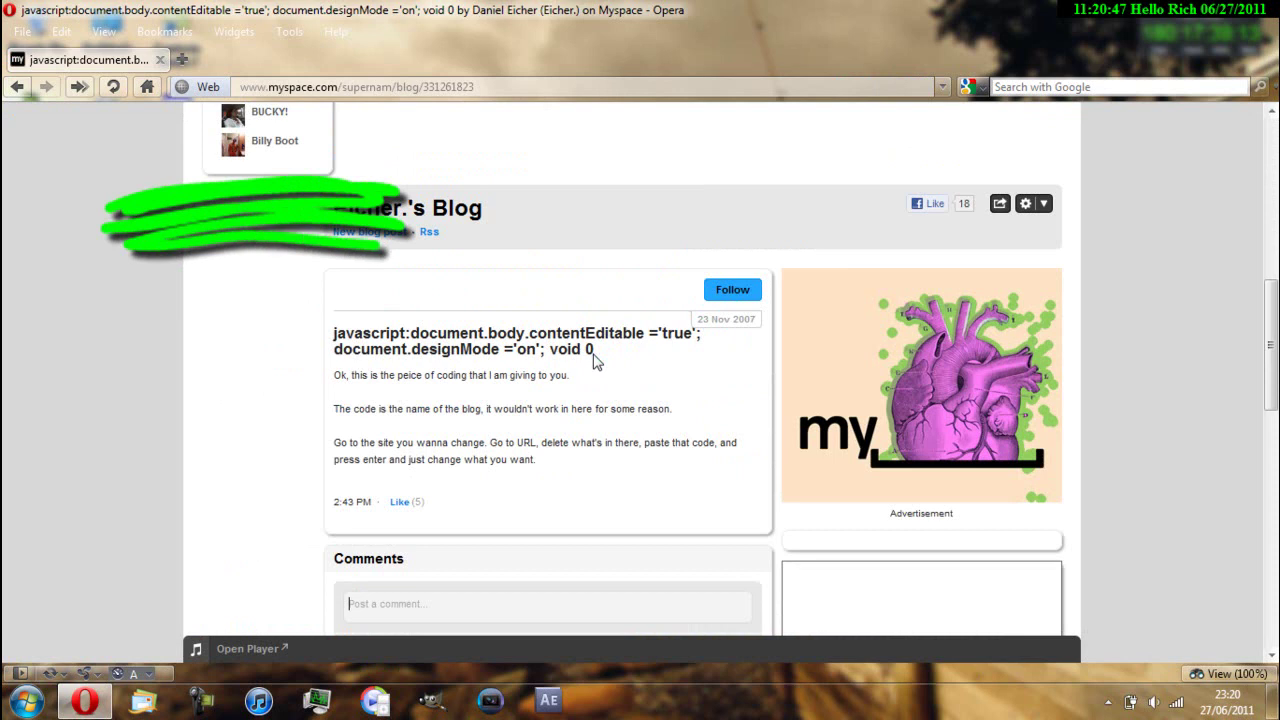
pyautogui.scroll(5, 593, 361)
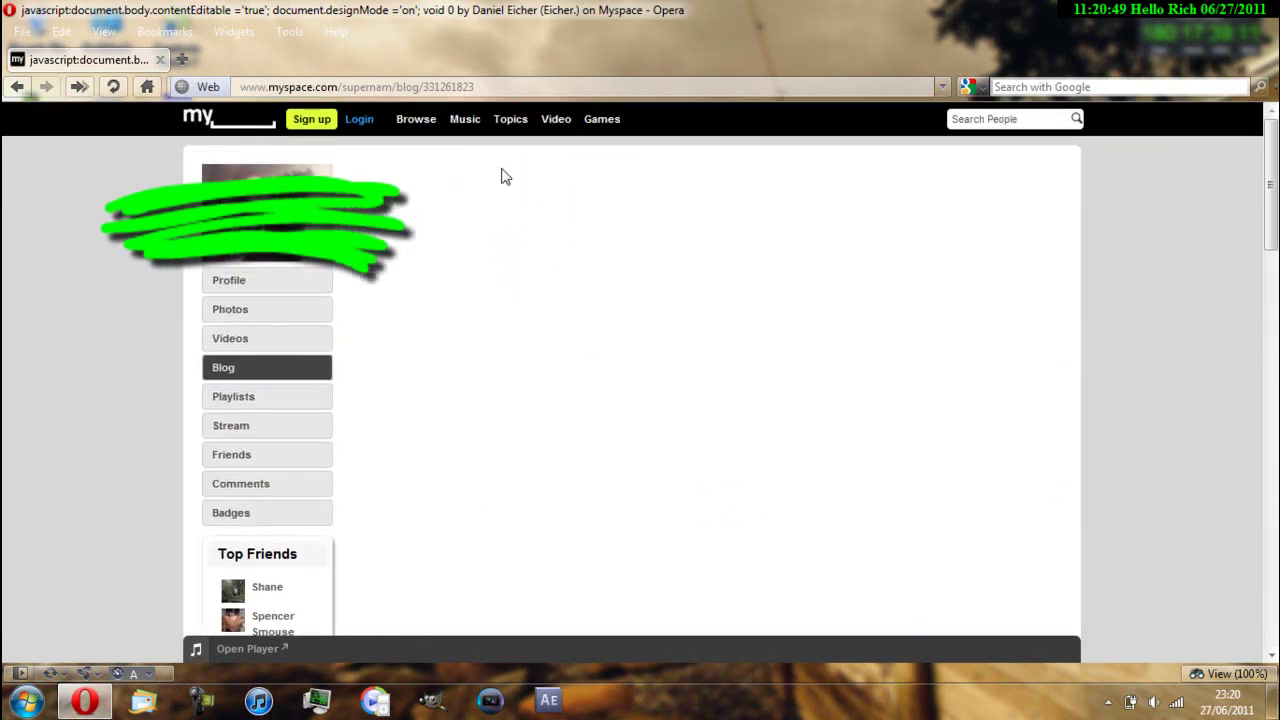
# Run the copied line javascript:document.body.contentEditable='true'; document.designMode='on'; void 0 on the Myspace blog page
pyautogui.click(466, 88)
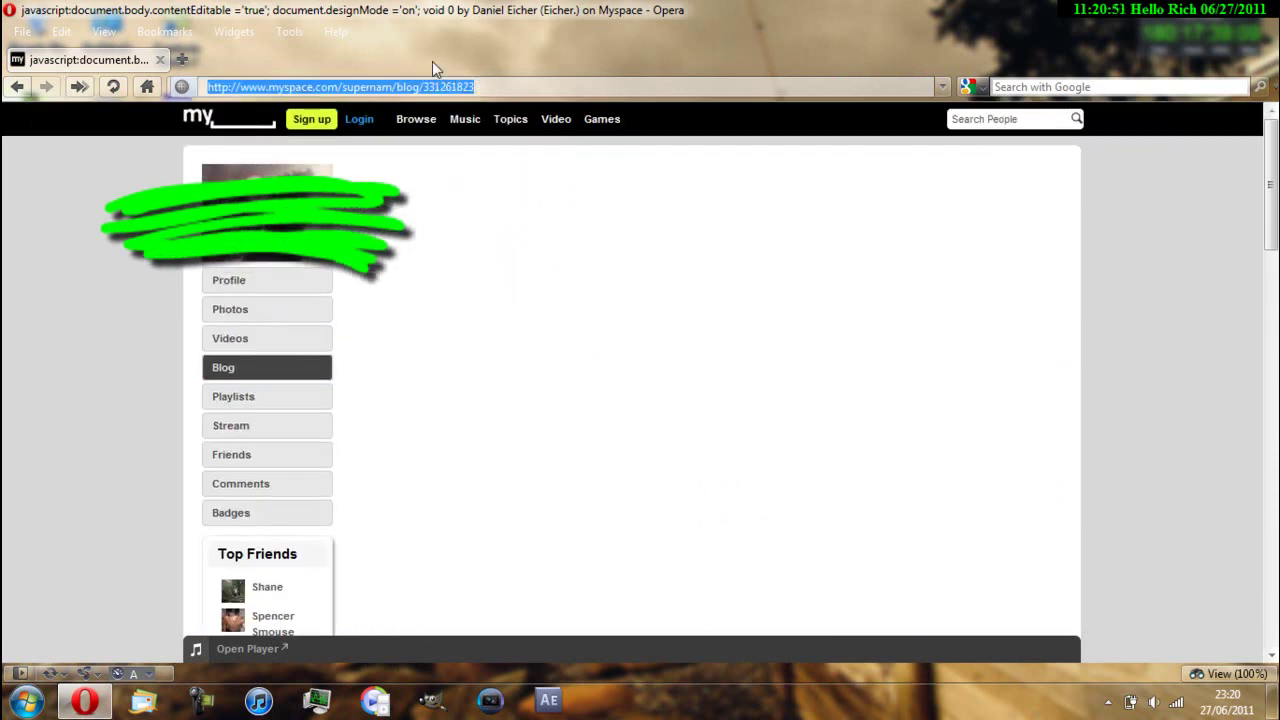
pyautogui.rightClick(390, 93)
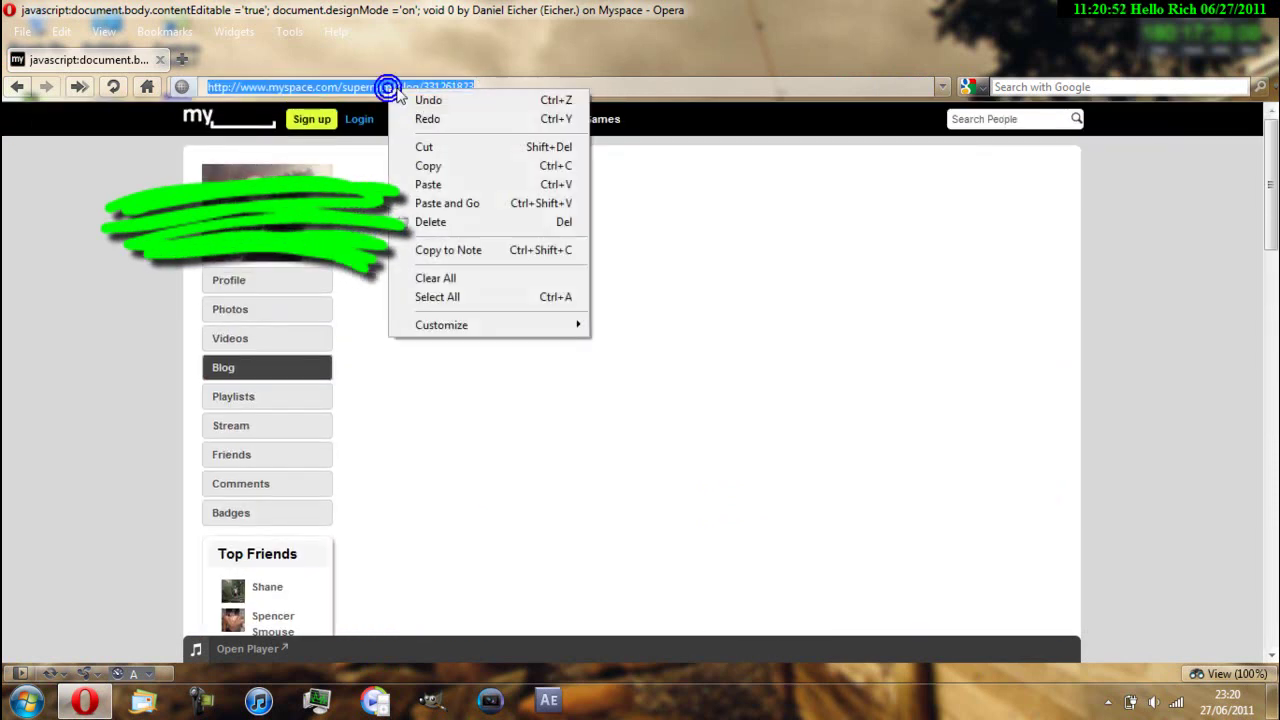
pyautogui.click(436, 187)
pyautogui.press('Return')
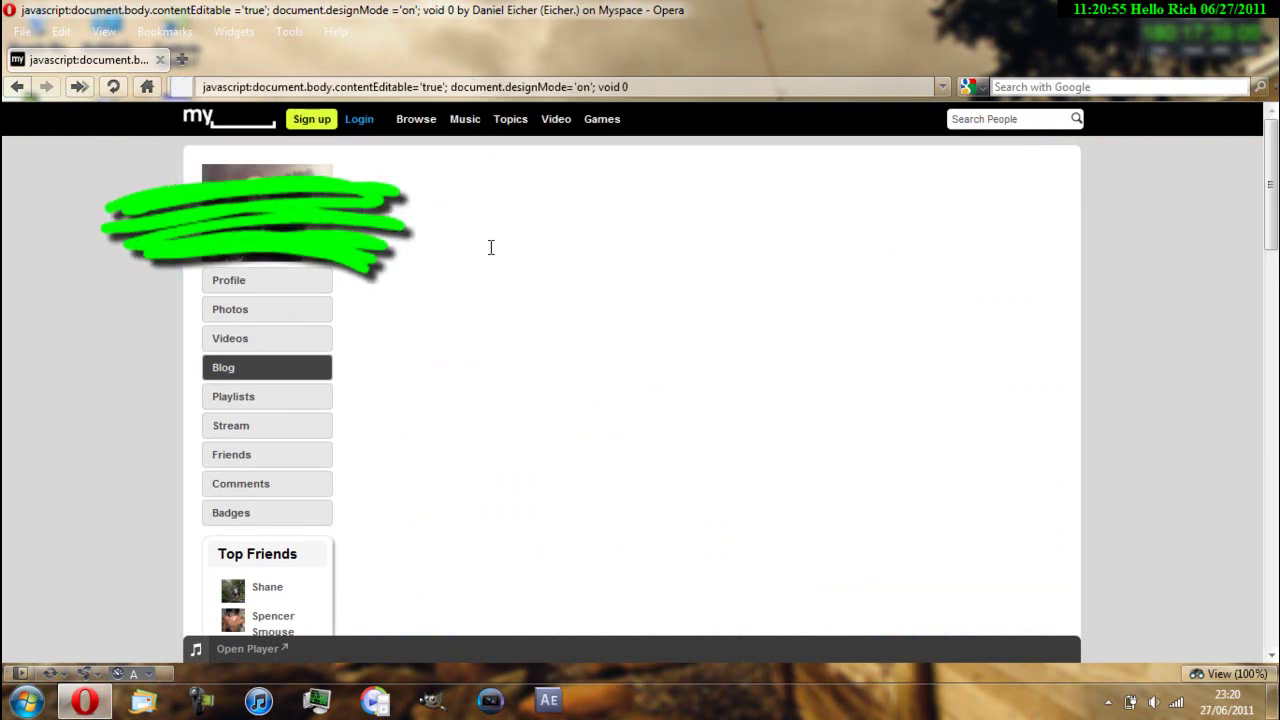
# Delete the Browse and Login links from the Myspace page header
pyautogui.doubleClick(402, 118)
pyautogui.press('Delete')
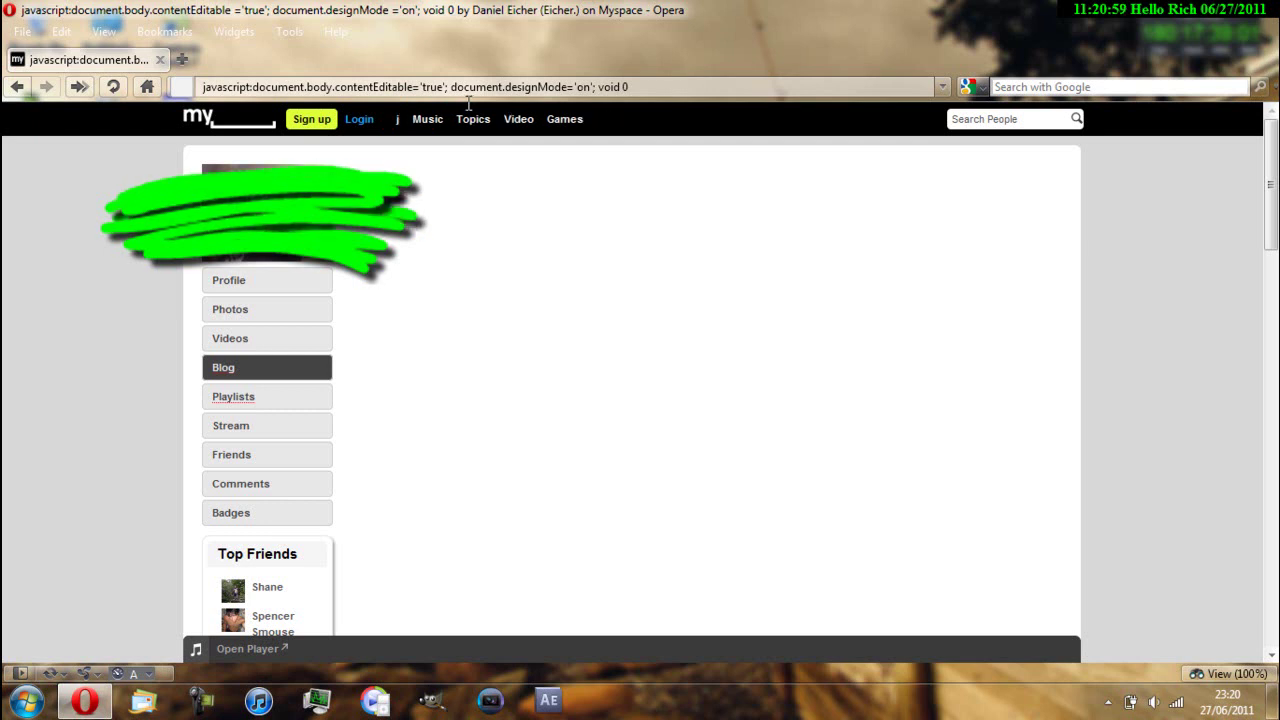
pyautogui.press('BackSpace')
pyautogui.press('BackSpace')
pyautogui.press('BackSpace')
pyautogui.press('BackSpace')
pyautogui.press('BackSpace')
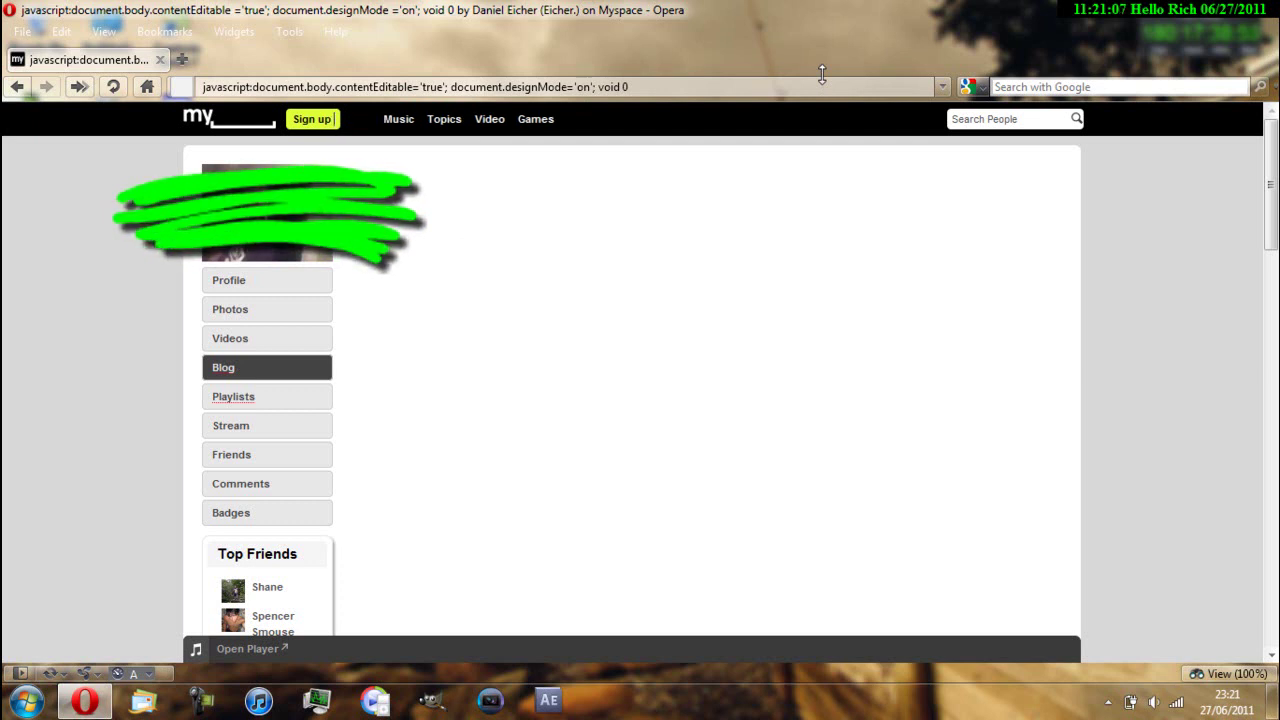
# Change the "Sign up" label in the Myspace header to "Sign outof pornhub!"
pyautogui.press('BackSpace')
pyautogui.press('BackSpace')
pyautogui.press('BackSpace')
pyautogui.press('BackSpace')
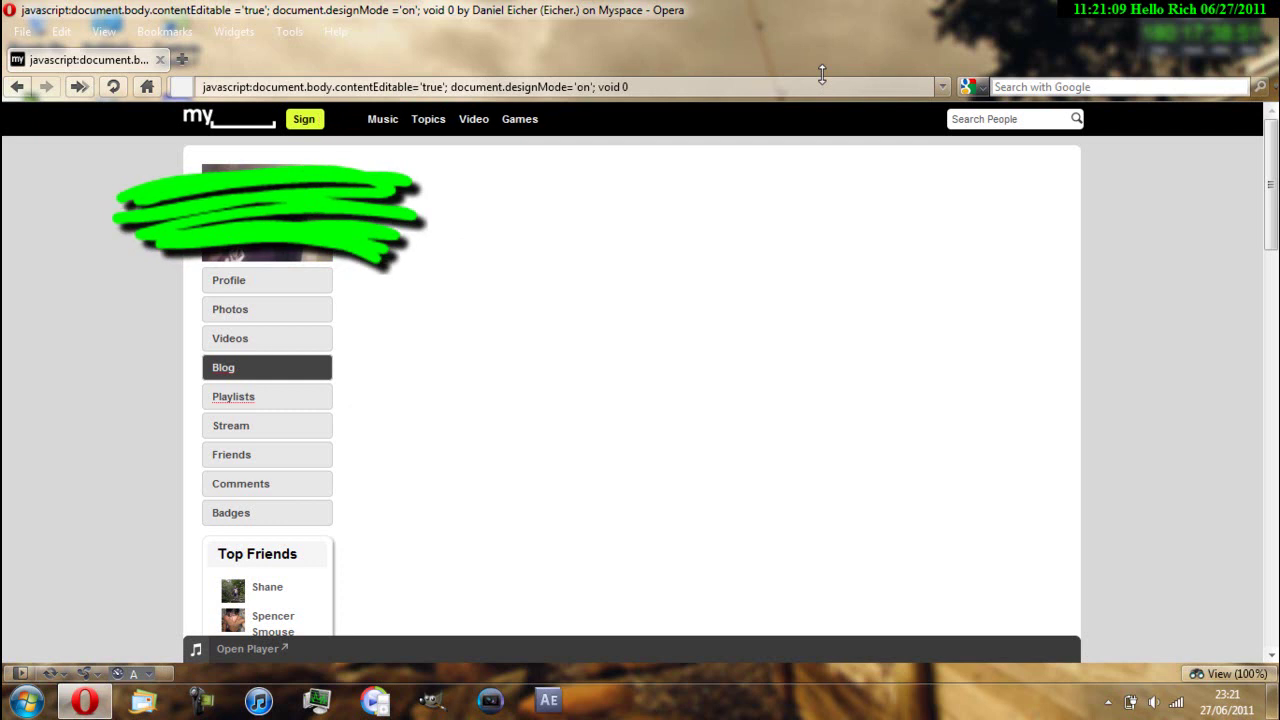
pyautogui.write('out')
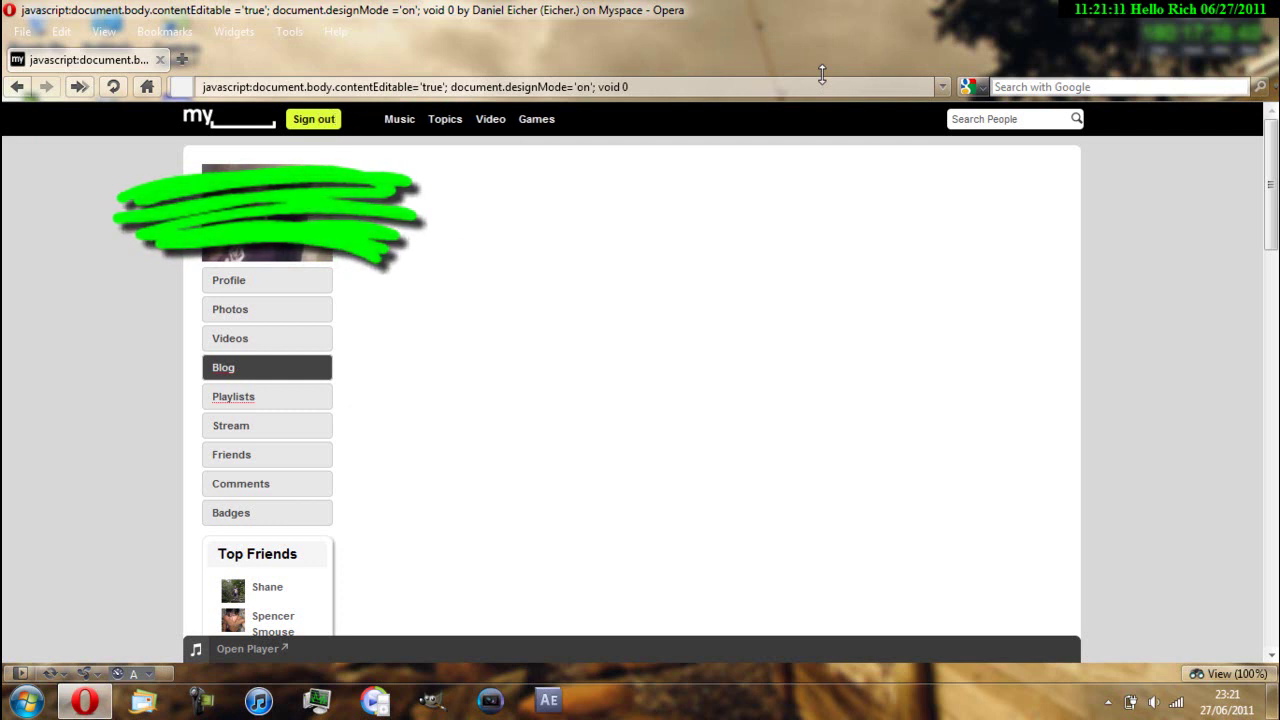
pyautogui.write('o')
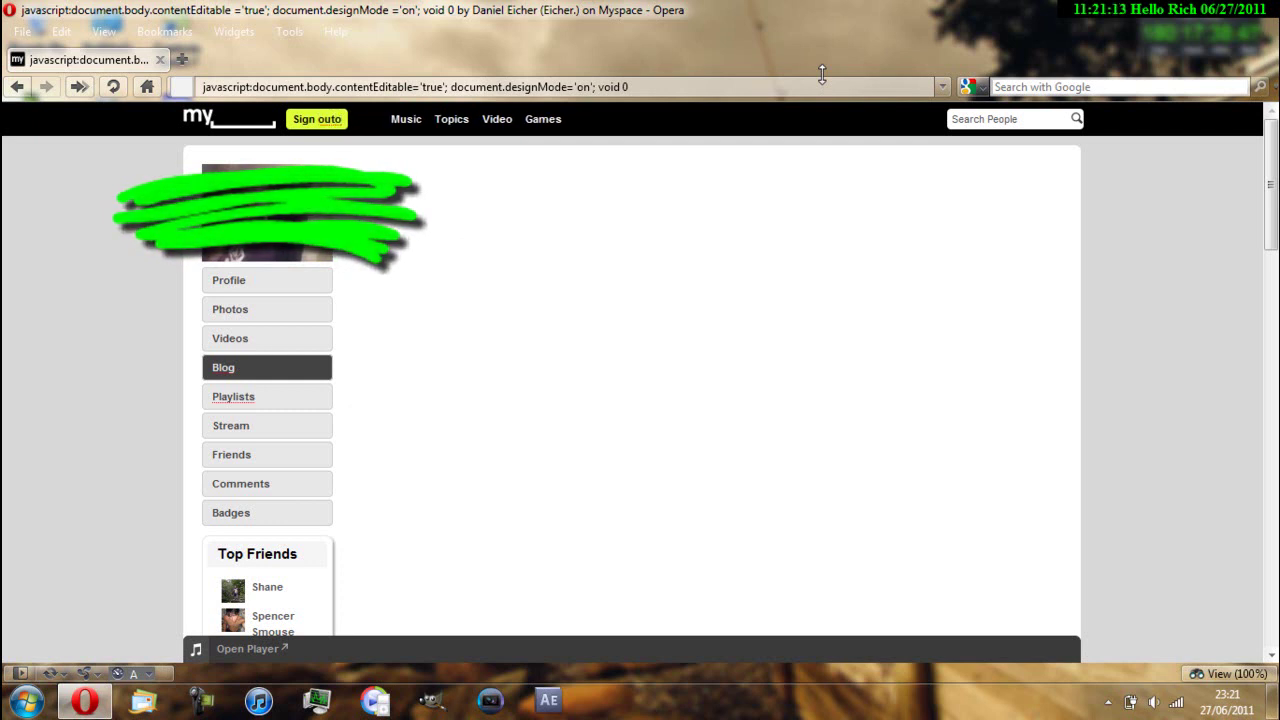
pyautogui.write('f po')
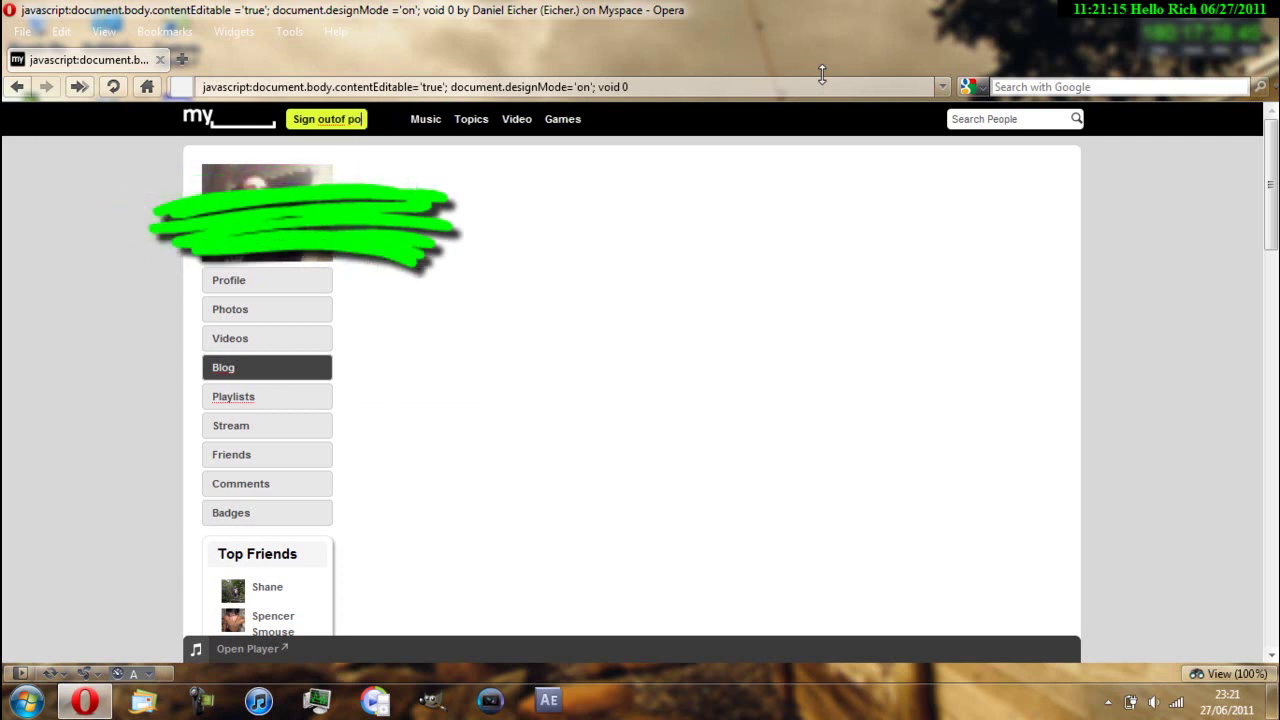
pyautogui.write('rnhub')
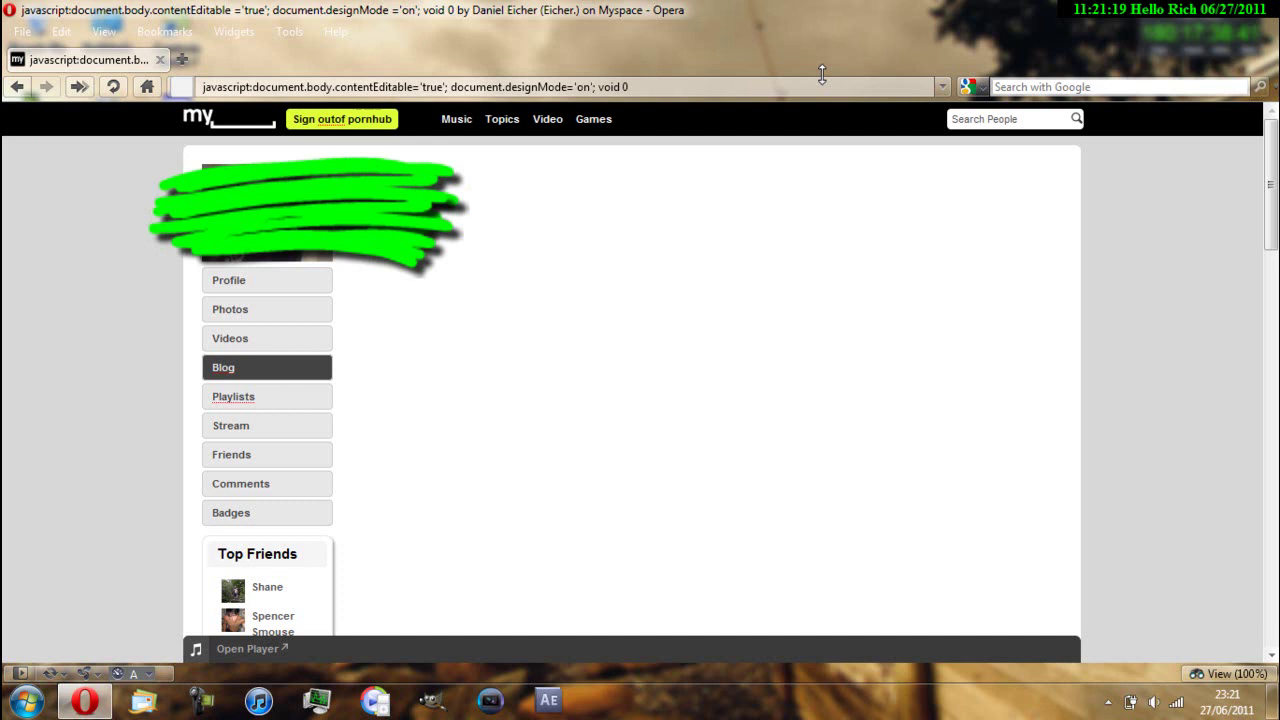
pyautogui.write('!')
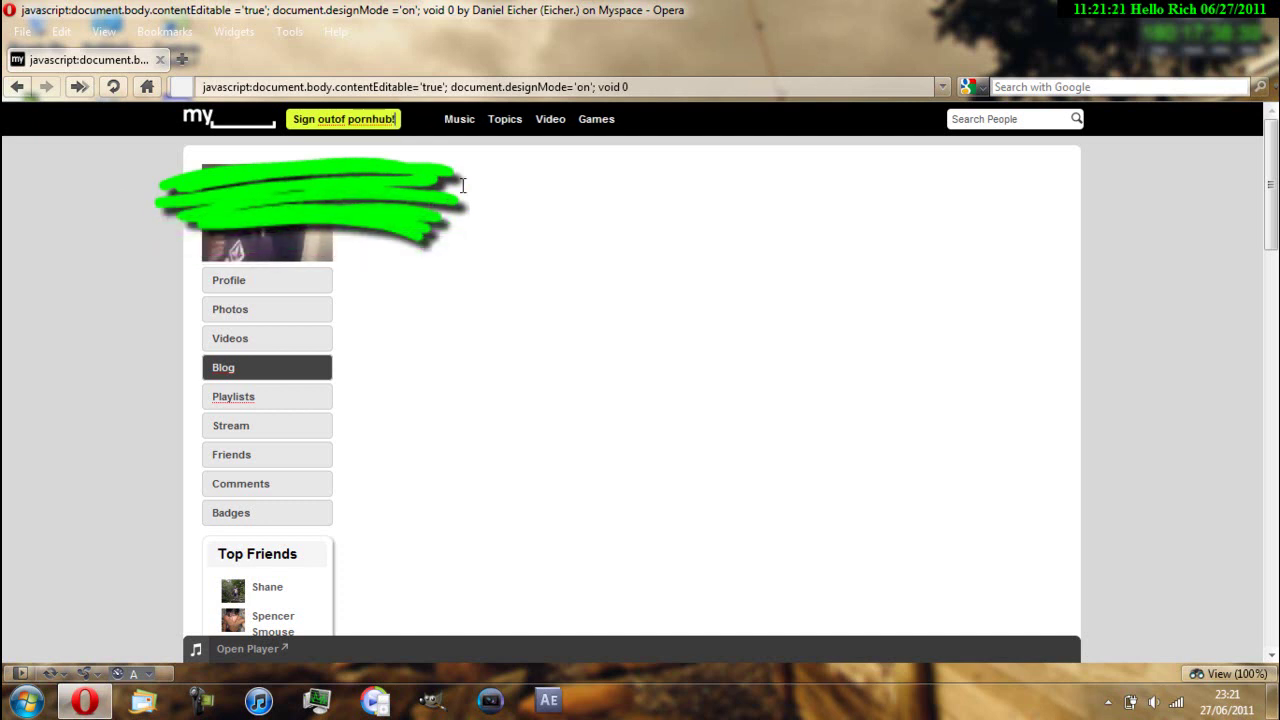
# Break the edited sign-out label in two after "Sign ou"
pyautogui.click(335, 112)
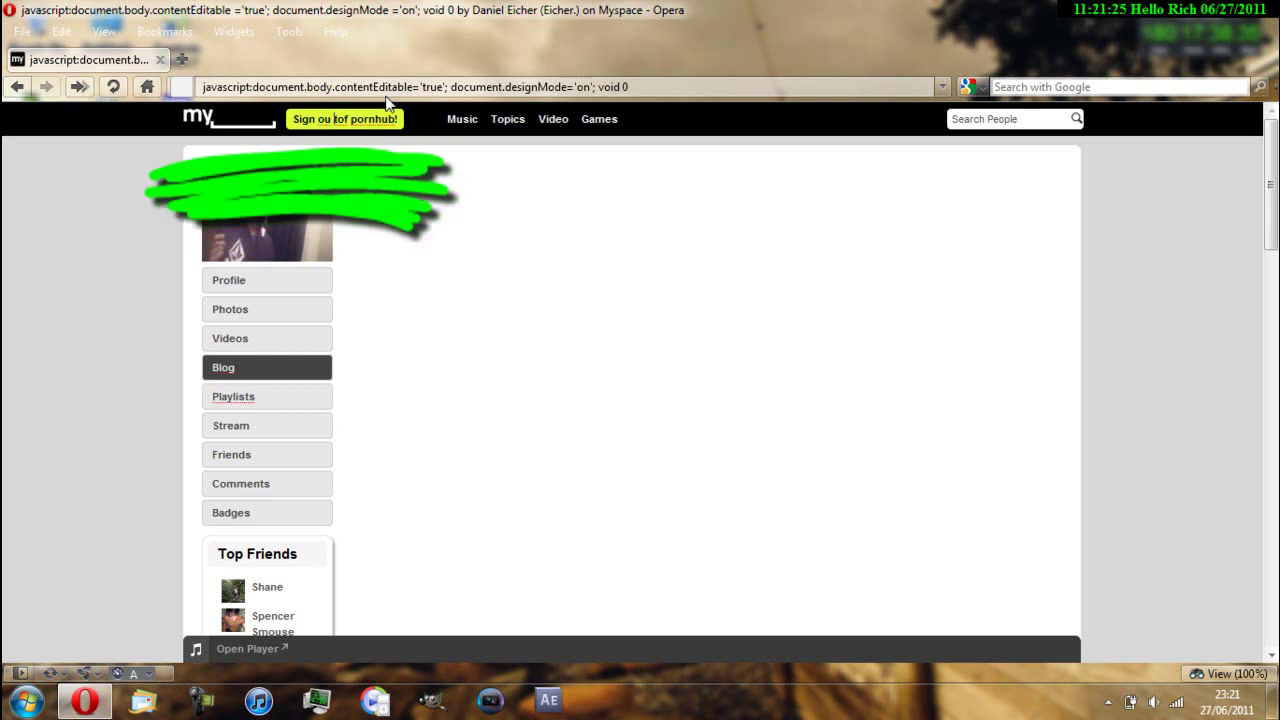
pyautogui.press('Return')
pyautogui.press('BackSpace')
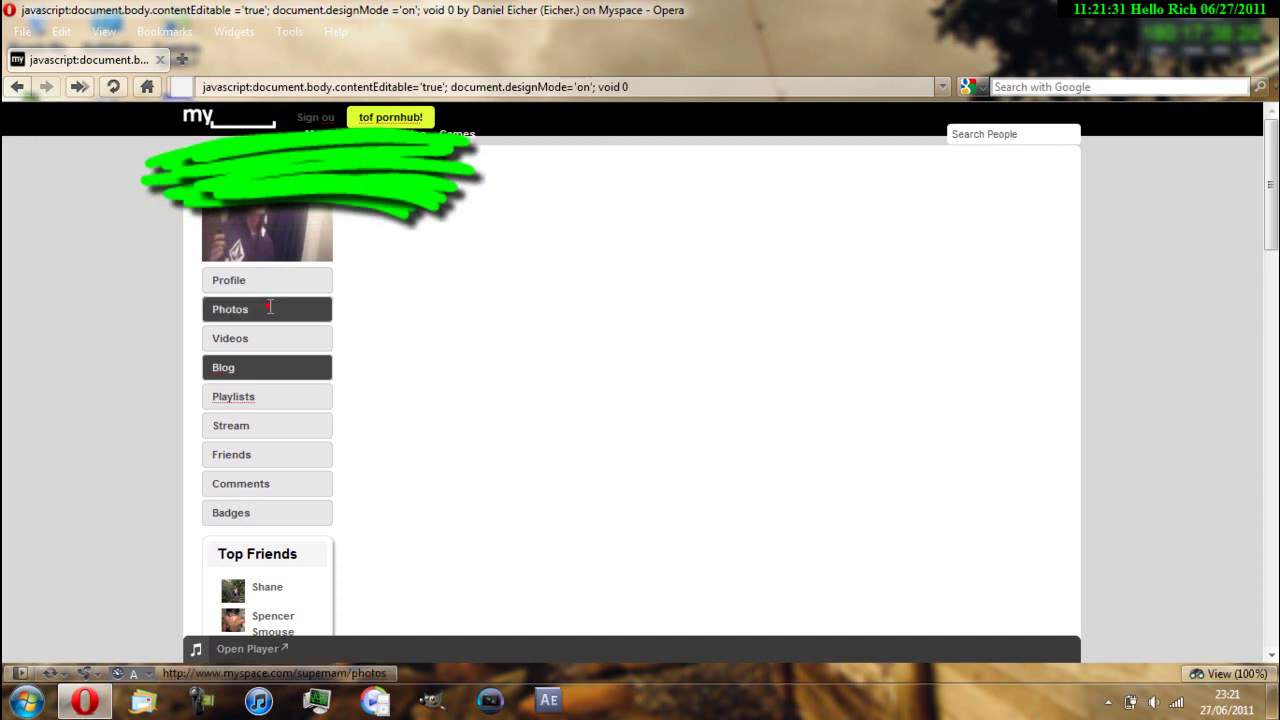
# Replace the Photos entry in the profile's side list with "veg"
pyautogui.press('BackSpace')
pyautogui.press('BackSpace')
pyautogui.write('veg')
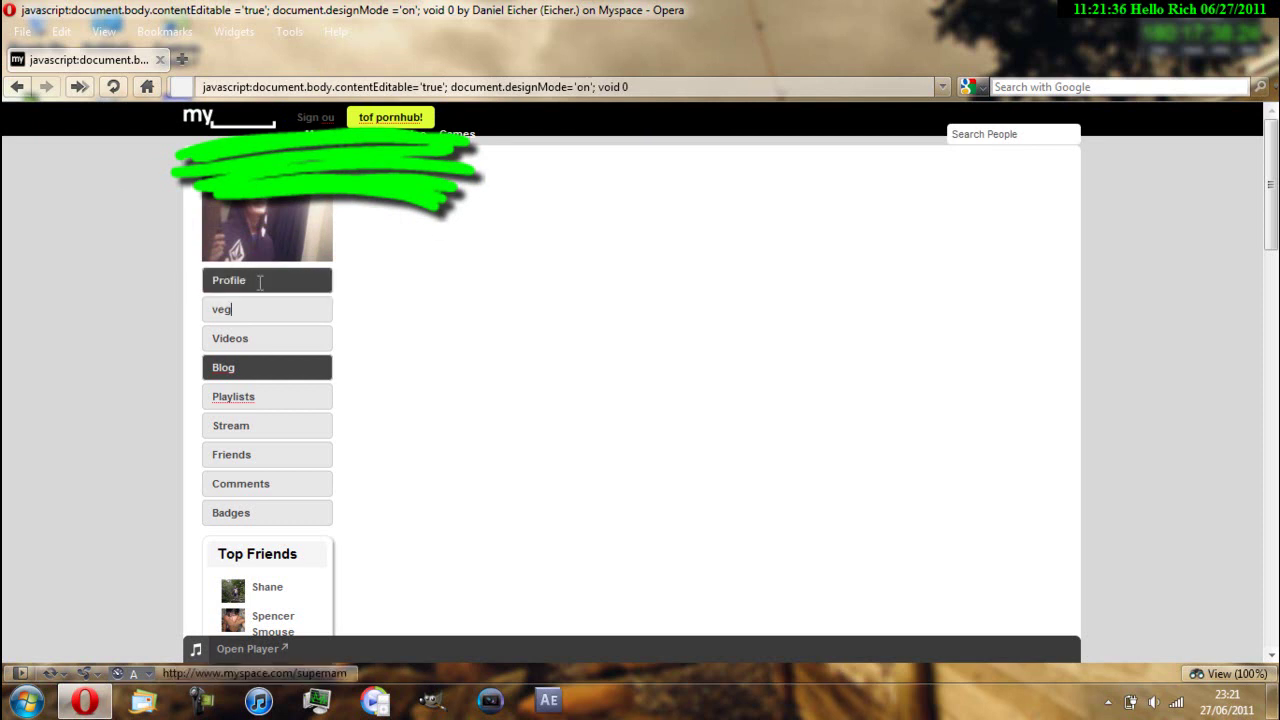
# Delete the Profile entry above "veg" and put the text "address" in its place
pyautogui.click(259, 282)
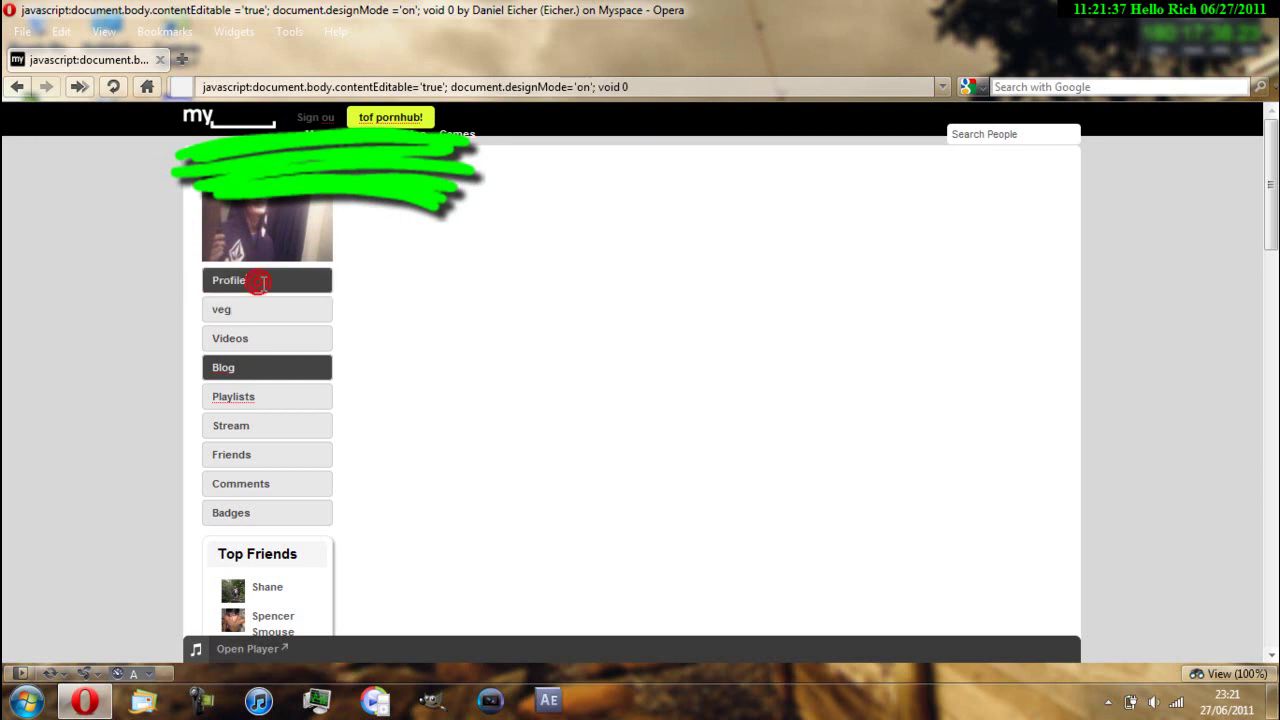
pyautogui.press('BackSpace')
pyautogui.press('BackSpace')
pyautogui.press('BackSpace')
pyautogui.press('BackSpace')
pyautogui.press('BackSpace')
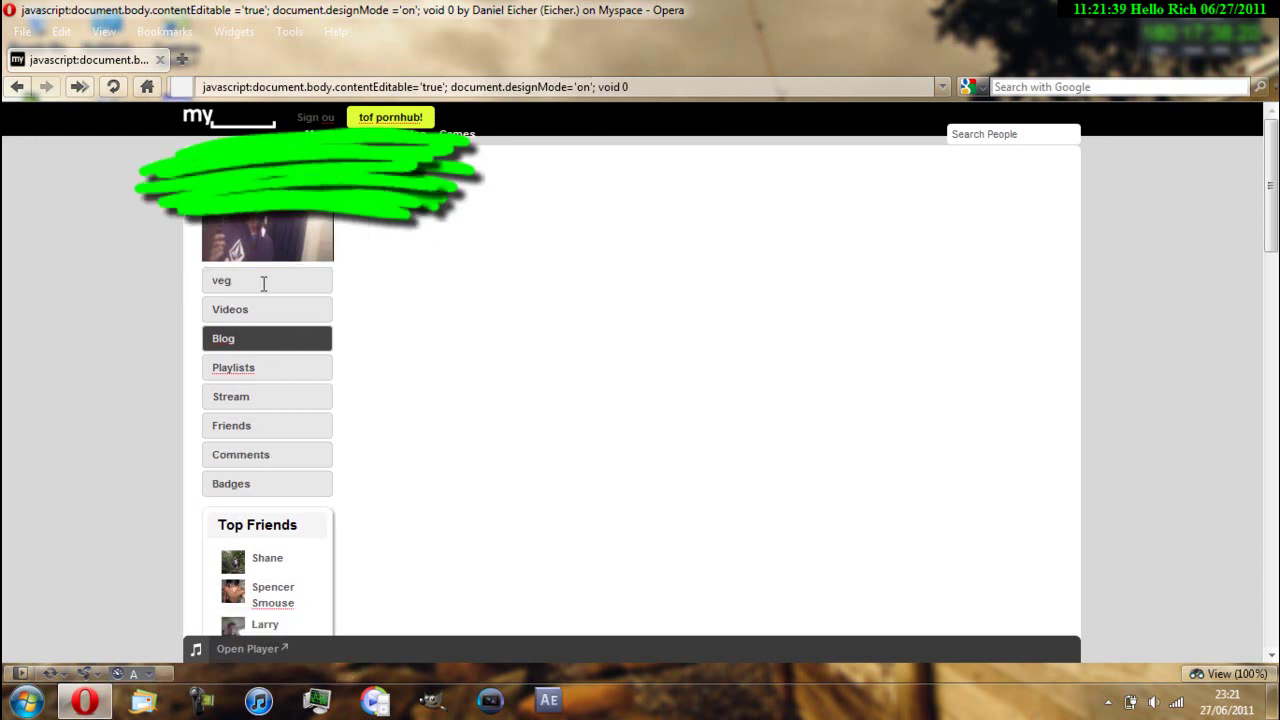
pyautogui.write('adress')
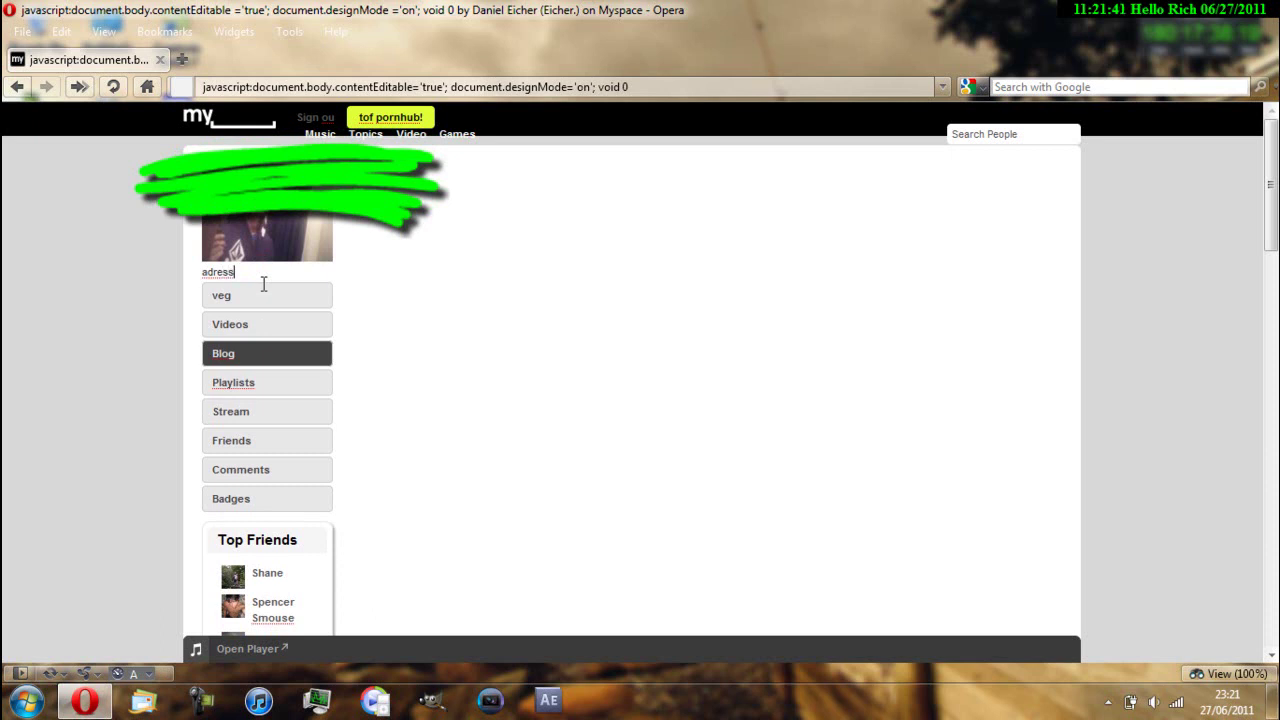
pyautogui.write('d')
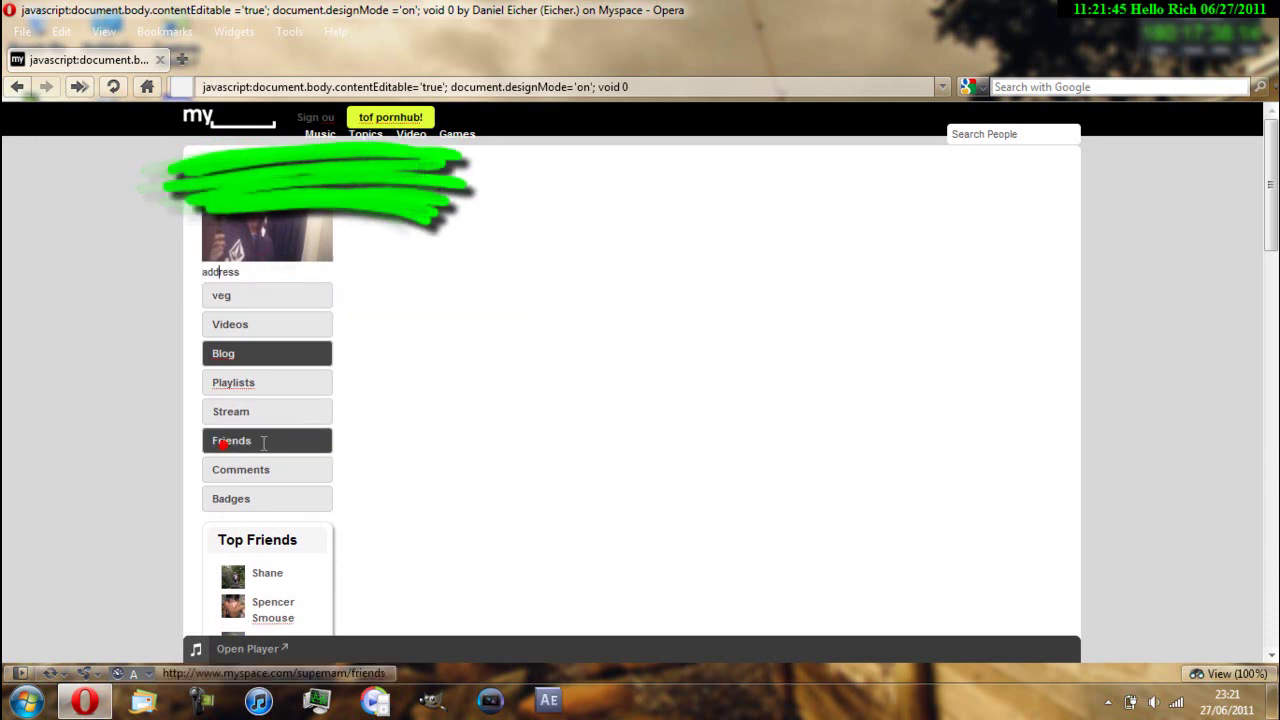
# Replace the Friends entry in the profile's side list with "enemies"
pyautogui.moveTo(213, 442); pyautogui.dragTo(294, 442)
pyautogui.write('enemies')
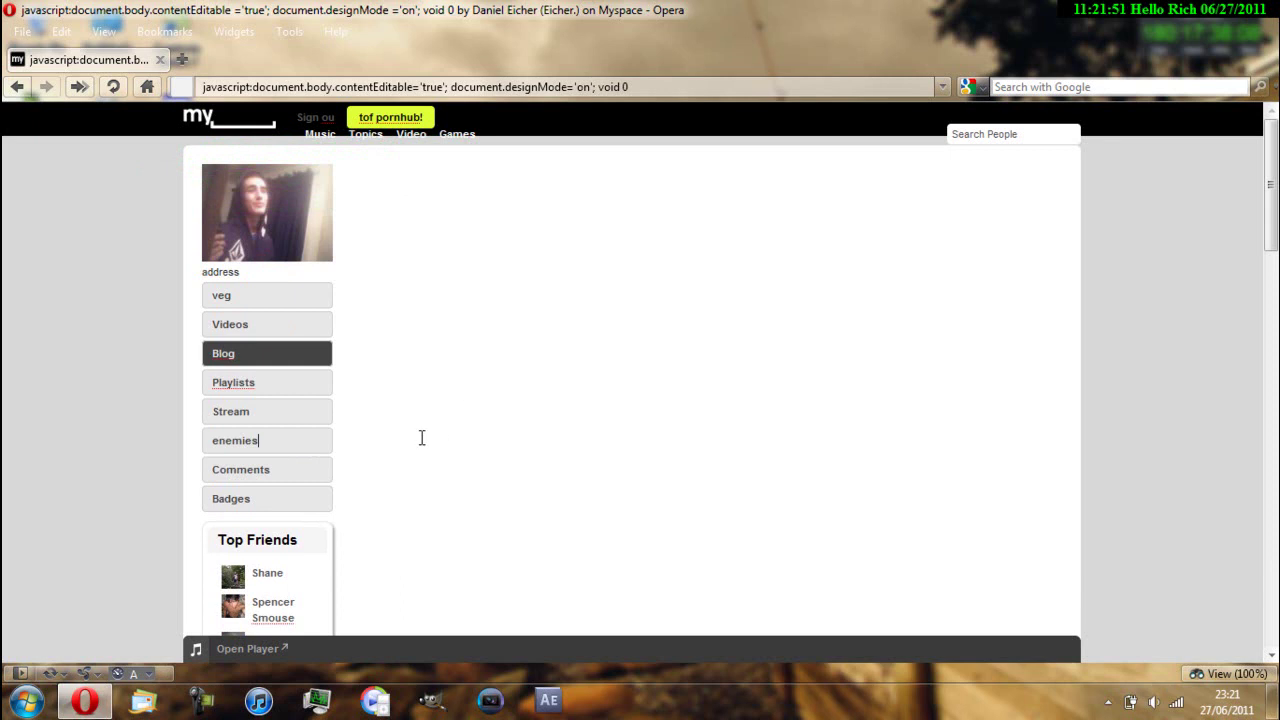
# Look over the edited Myspace page and reload it to discard the edits
pyautogui.scroll(-8, 457, 531)
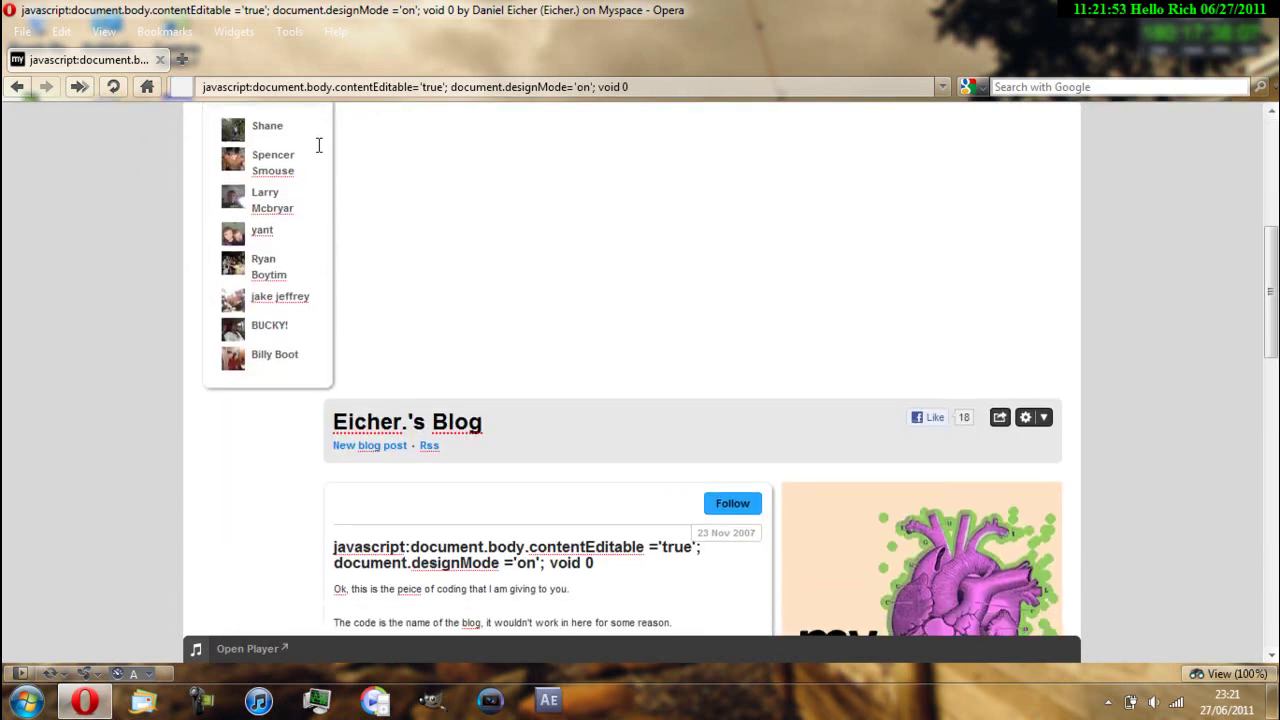
pyautogui.scroll(8, 369, 254)
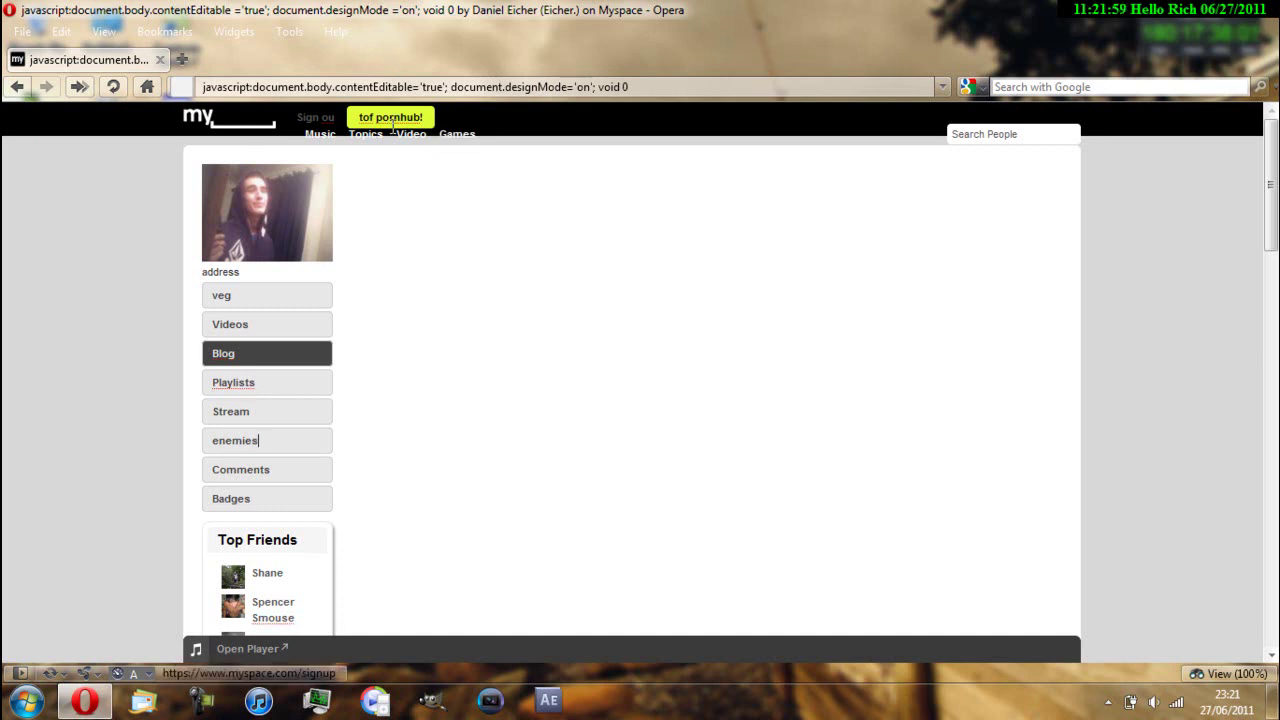
pyautogui.click(113, 87)
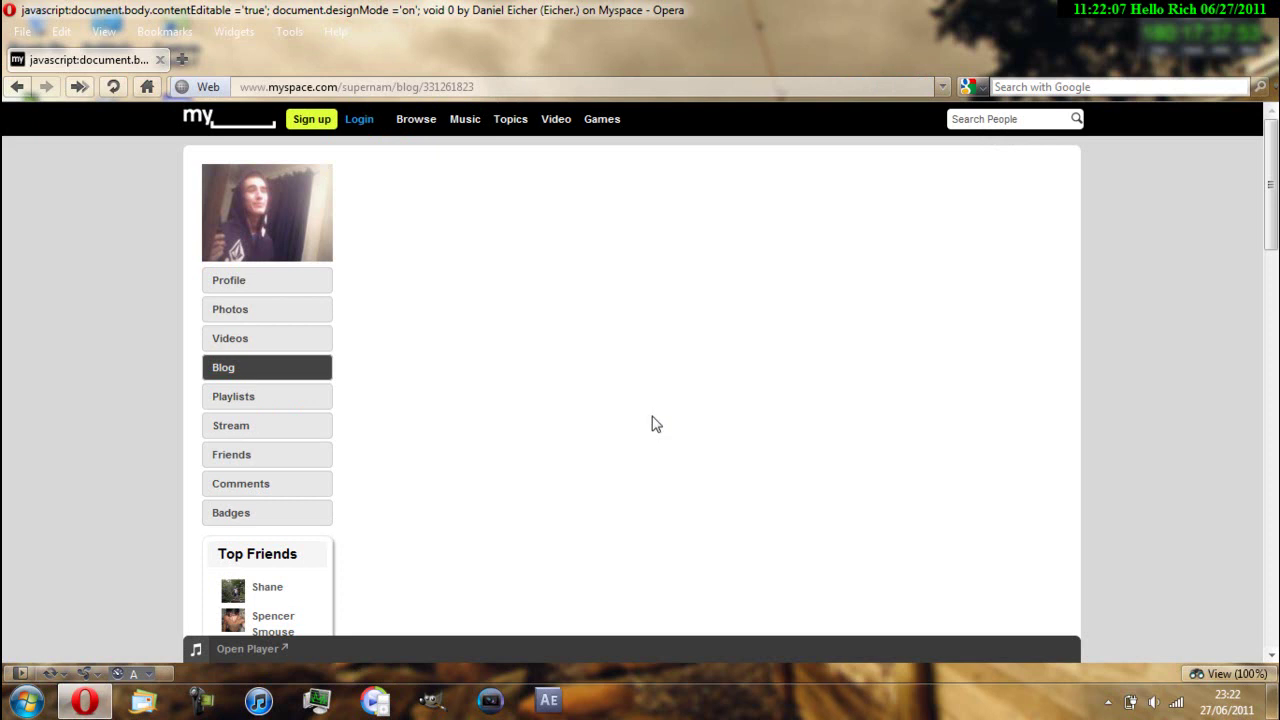
# Return to the Google homepage, search for facebook.com and open the first result
pyautogui.click(148, 90)
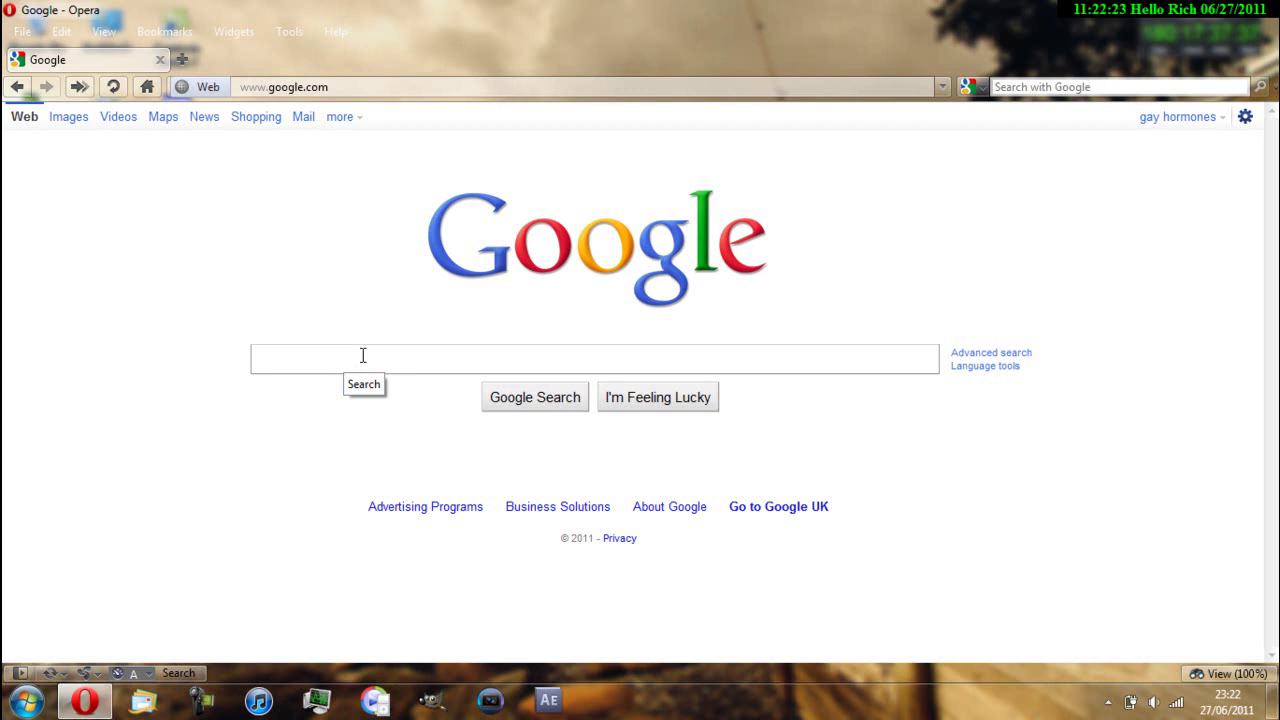
pyautogui.click(432, 363)
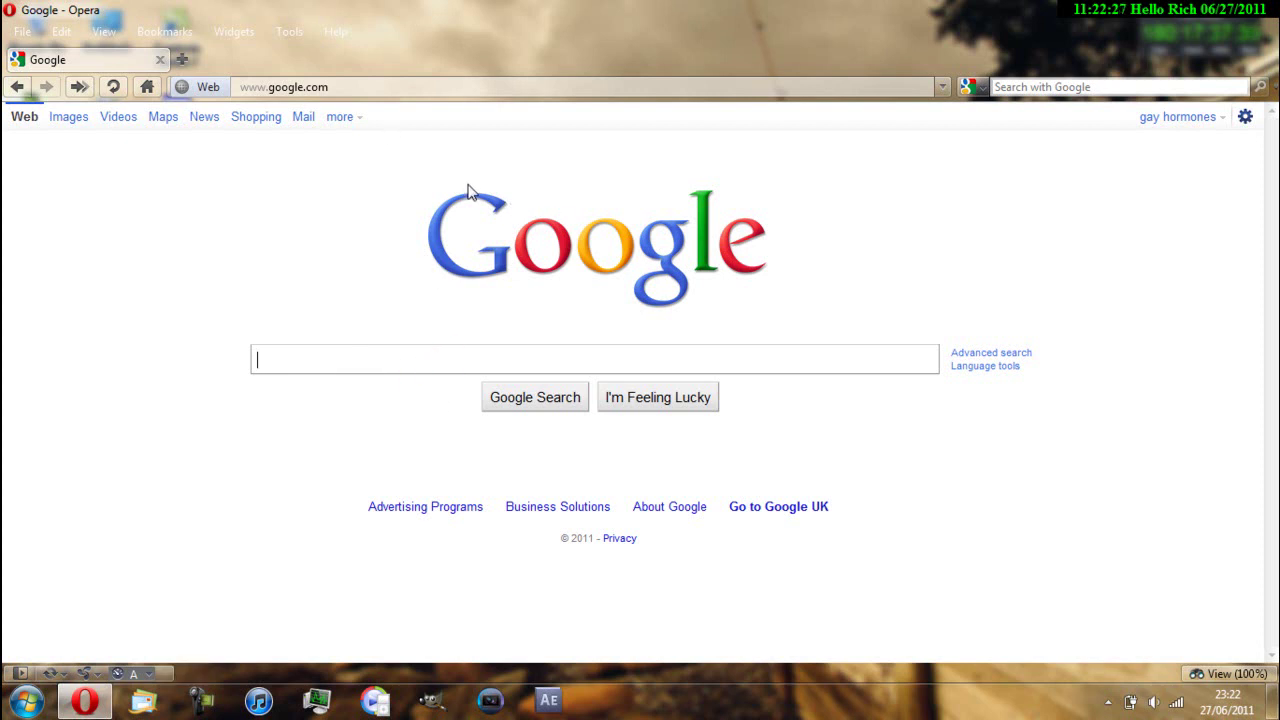
pyautogui.click(345, 87)
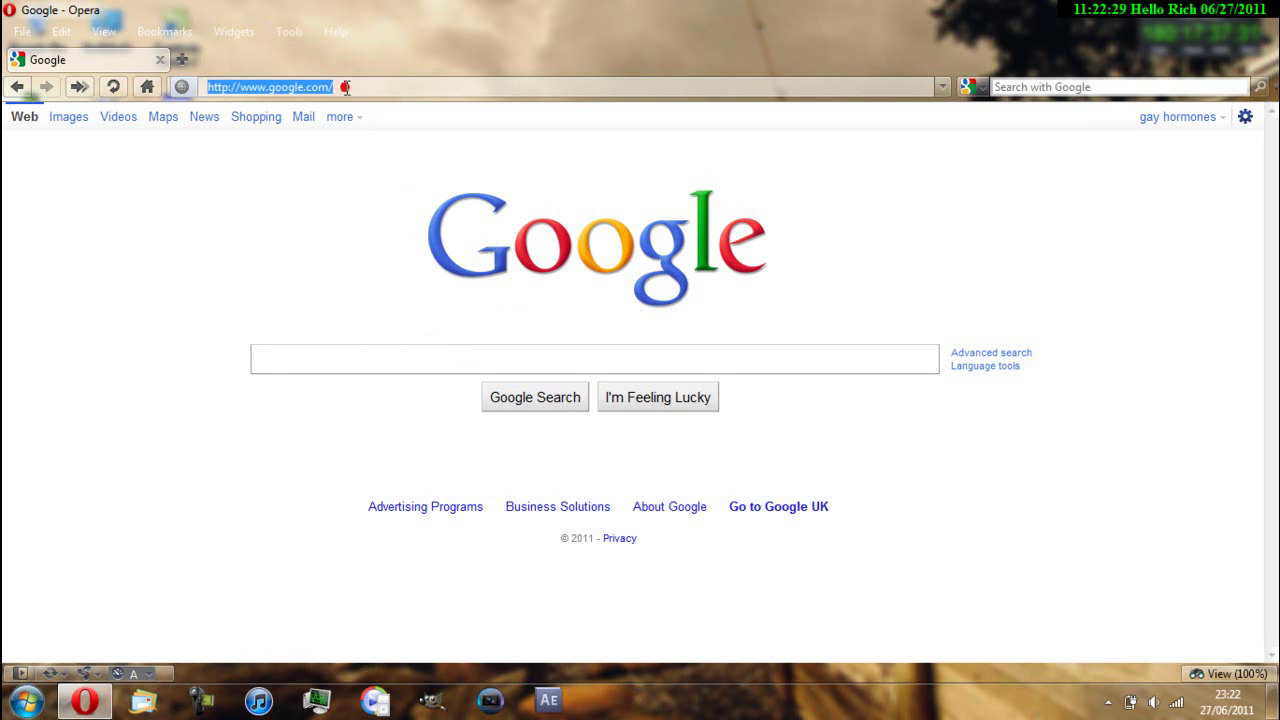
pyautogui.click(290, 366)
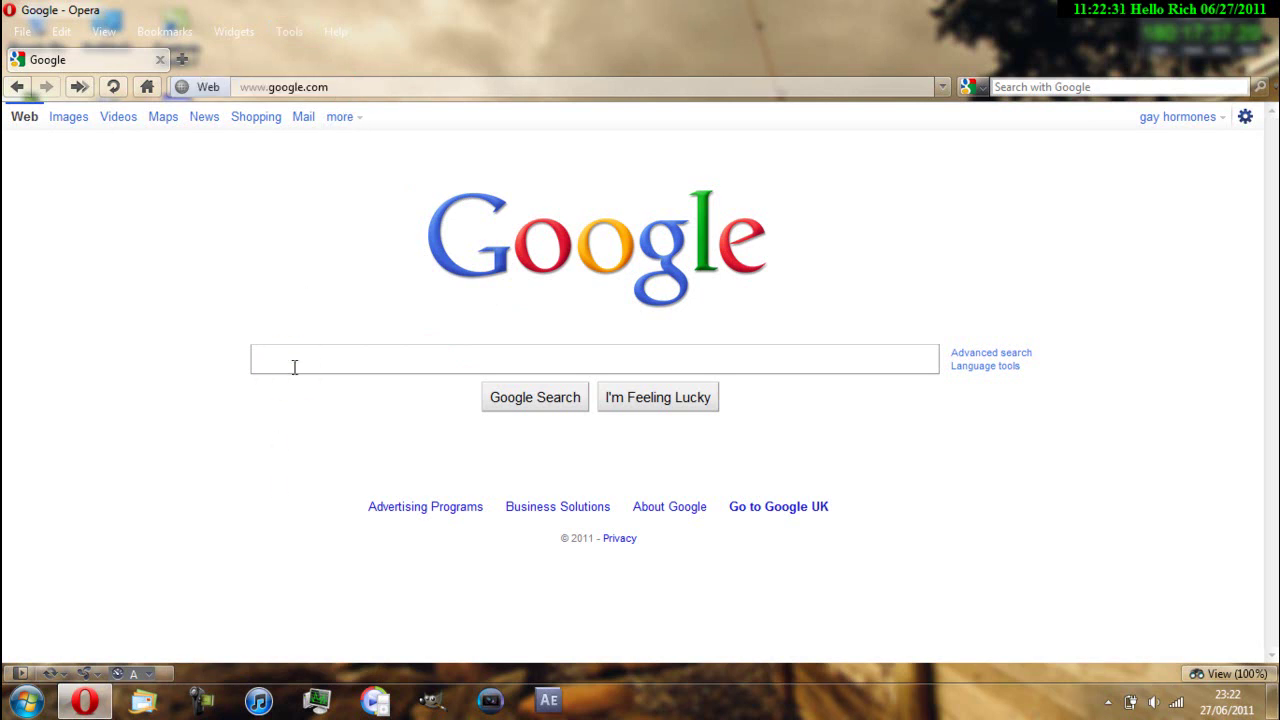
pyautogui.write('facebook.c')
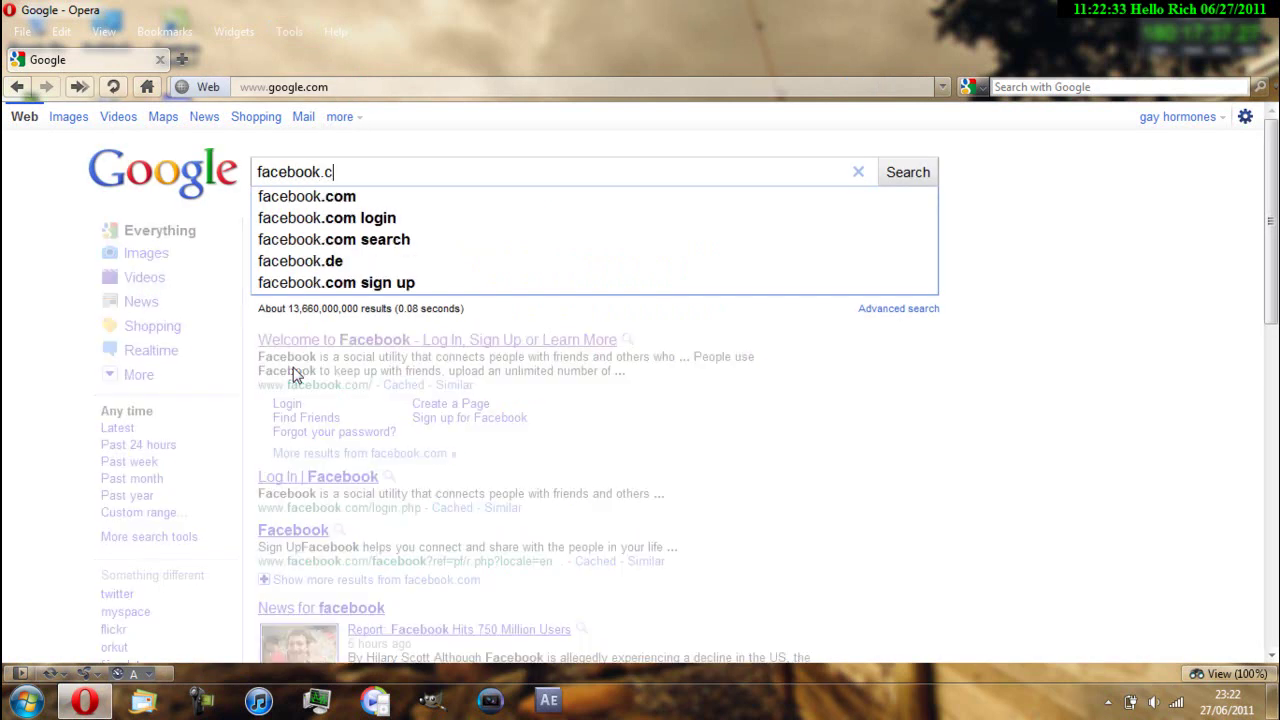
pyautogui.write('om')
pyautogui.press('Return')
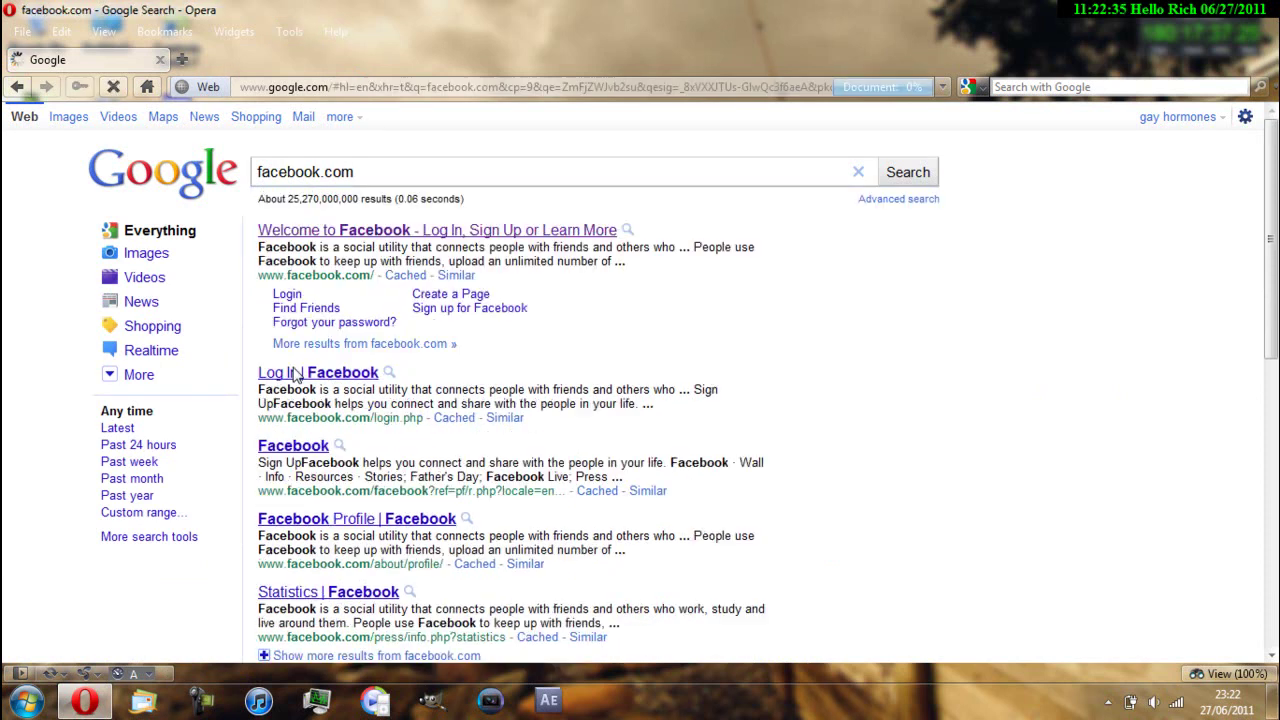
pyautogui.click(410, 240)
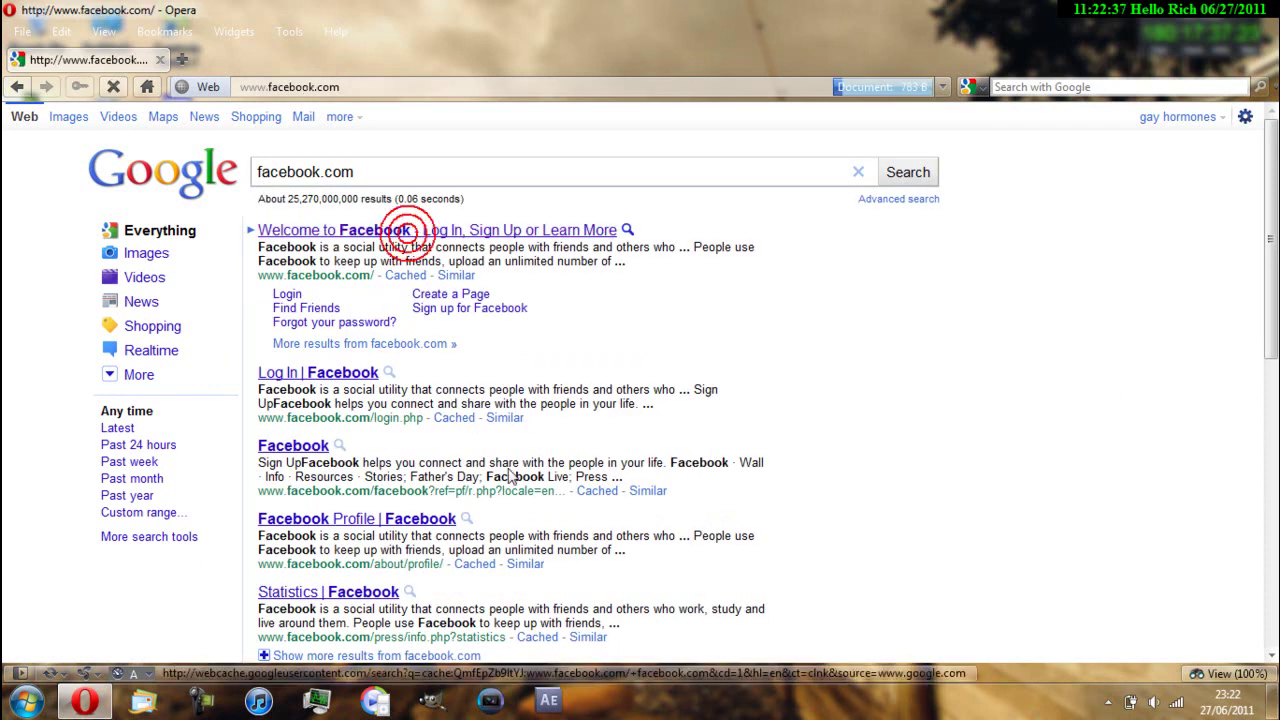
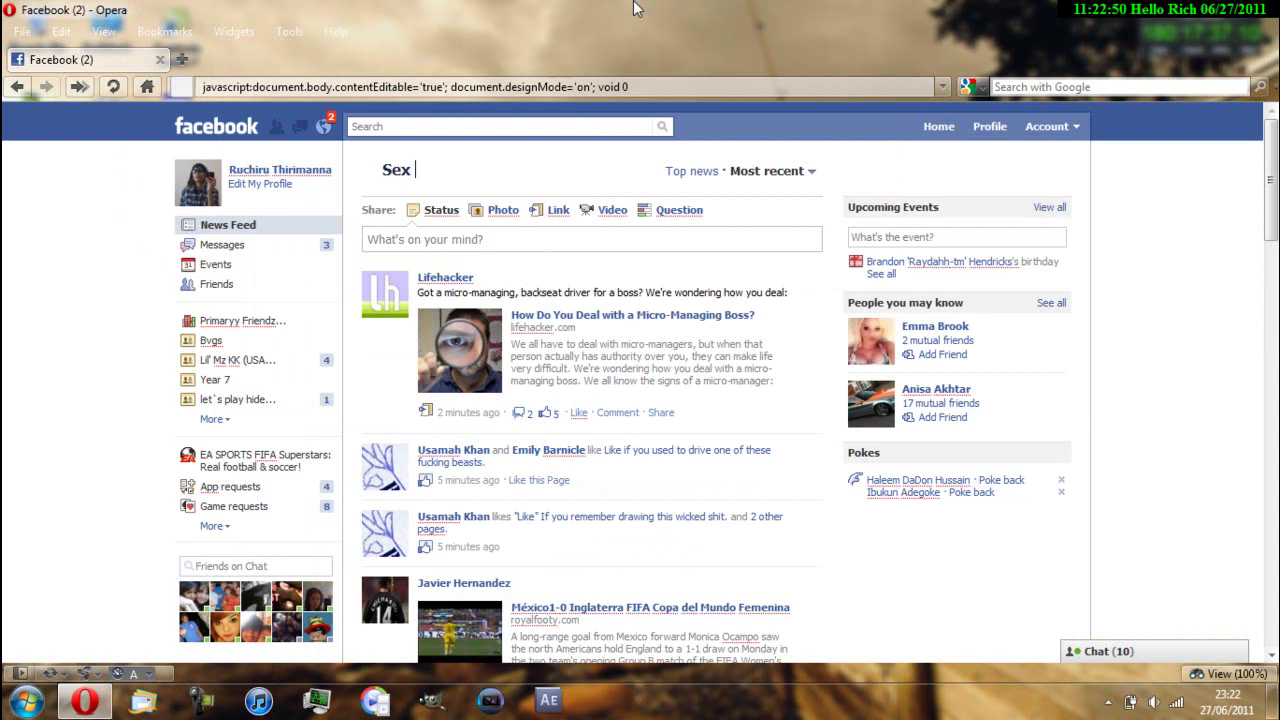
# Complete the Facebook feed heading as "Sex Feed" and change "Top news" to "Bottom news"
pyautogui.write('eed')
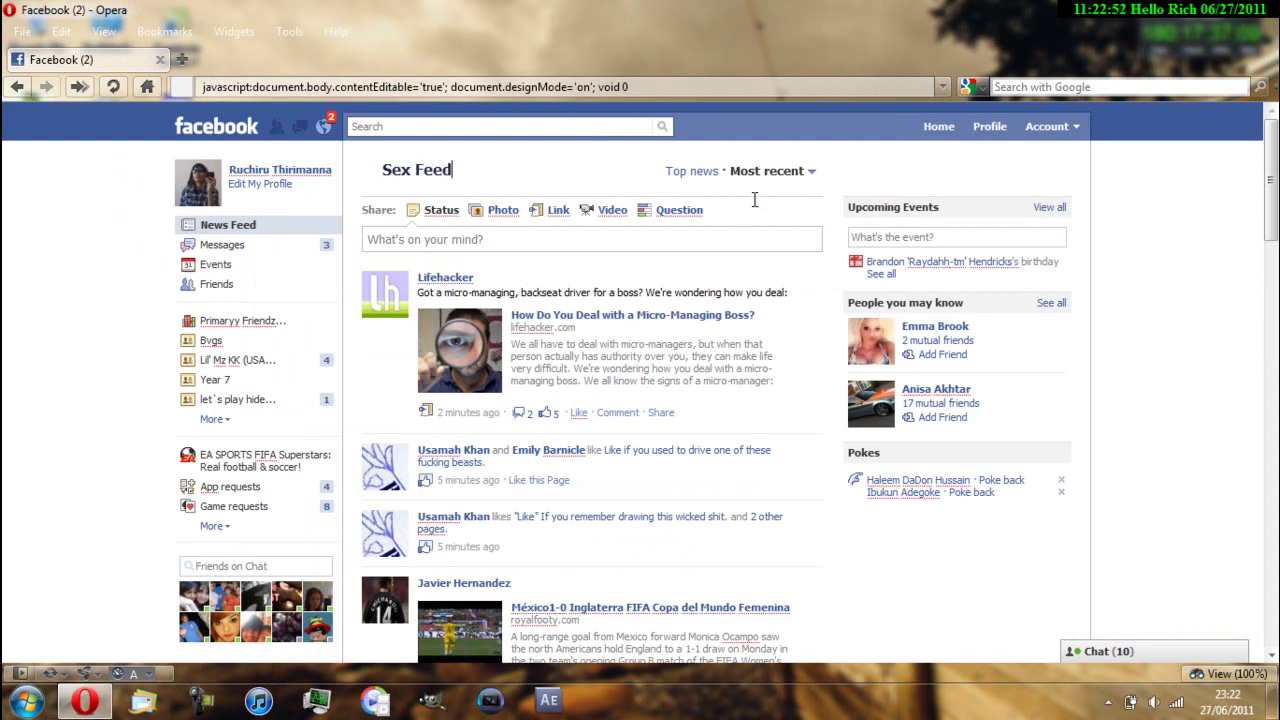
pyautogui.tripleClick(663, 170)
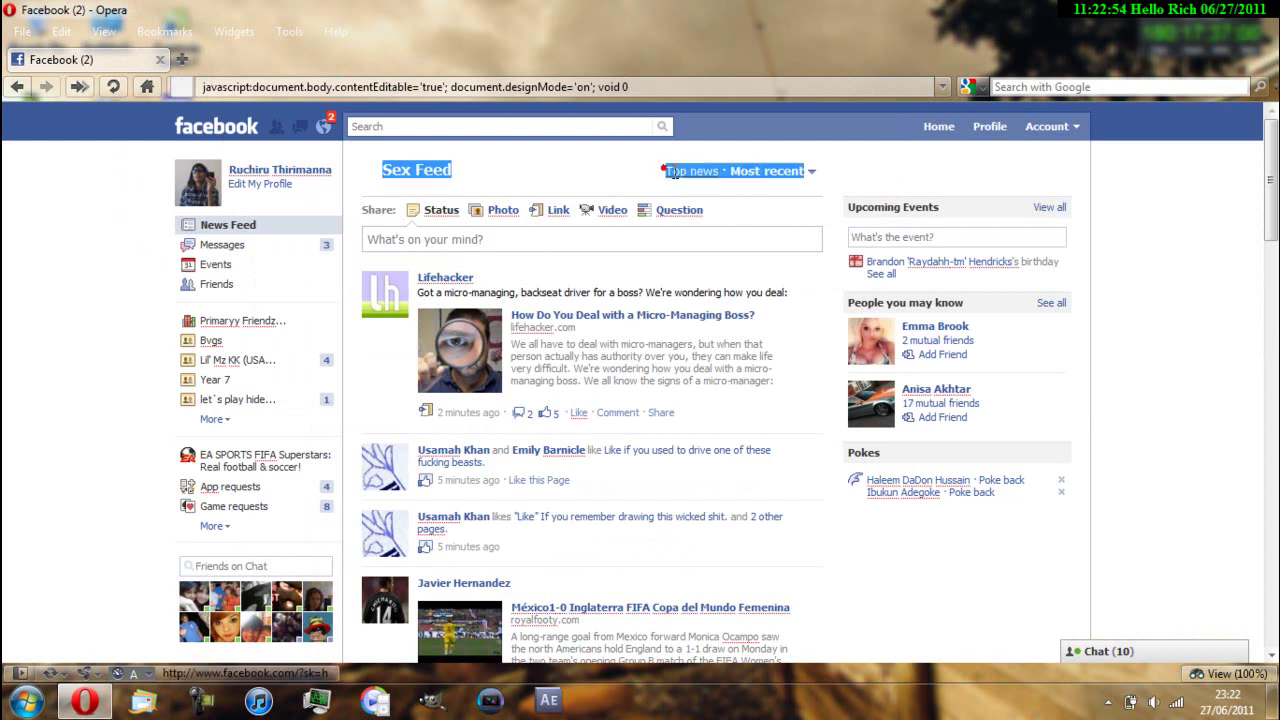
pyautogui.click(658, 172)
pyautogui.doubleClick(672, 171)
pyautogui.write('Bottom')
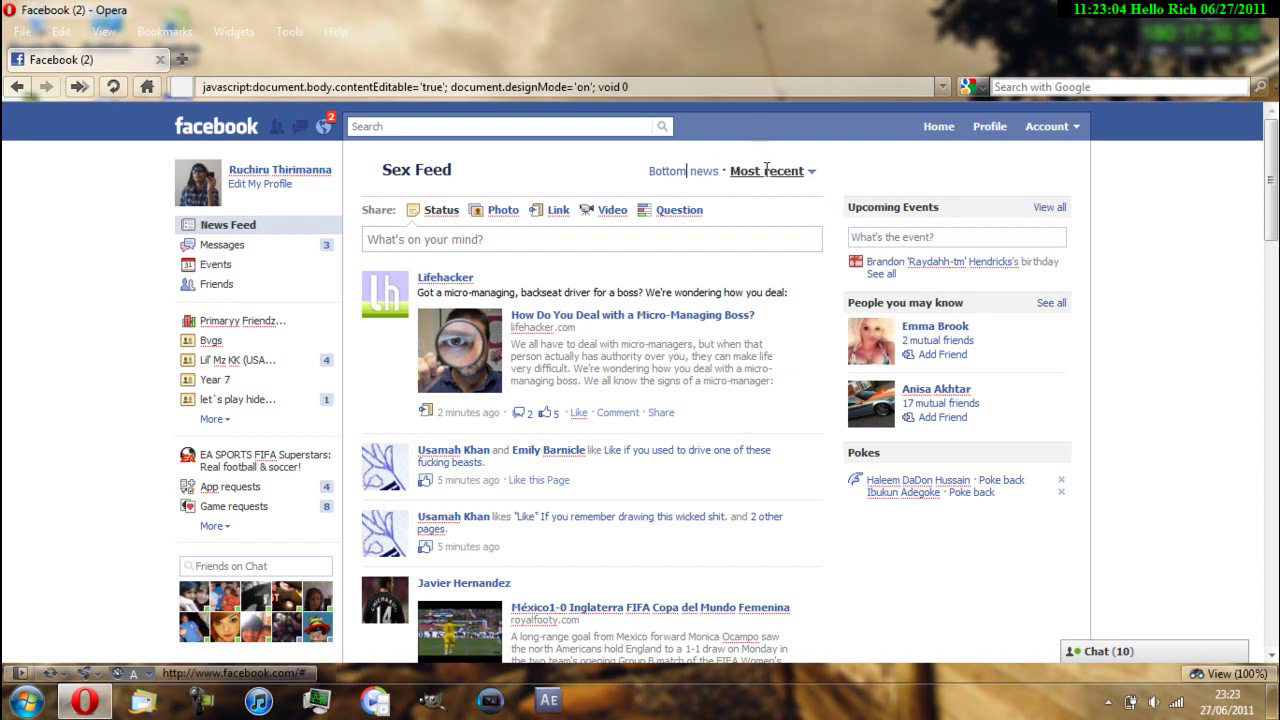
# Change "Most recent" to "Most oldest" and delete the Facebook logo and notification icons from the header
pyautogui.moveTo(764, 170); pyautogui.dragTo(805, 180)
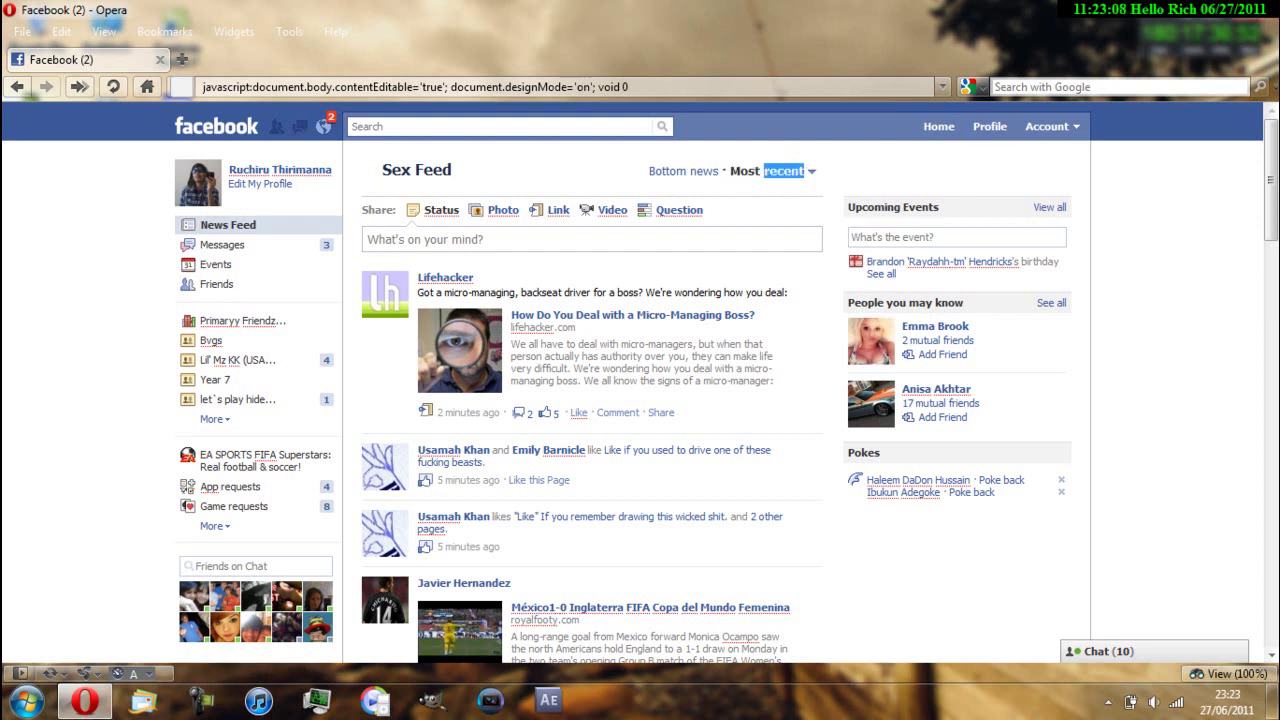
pyautogui.write('oldest')
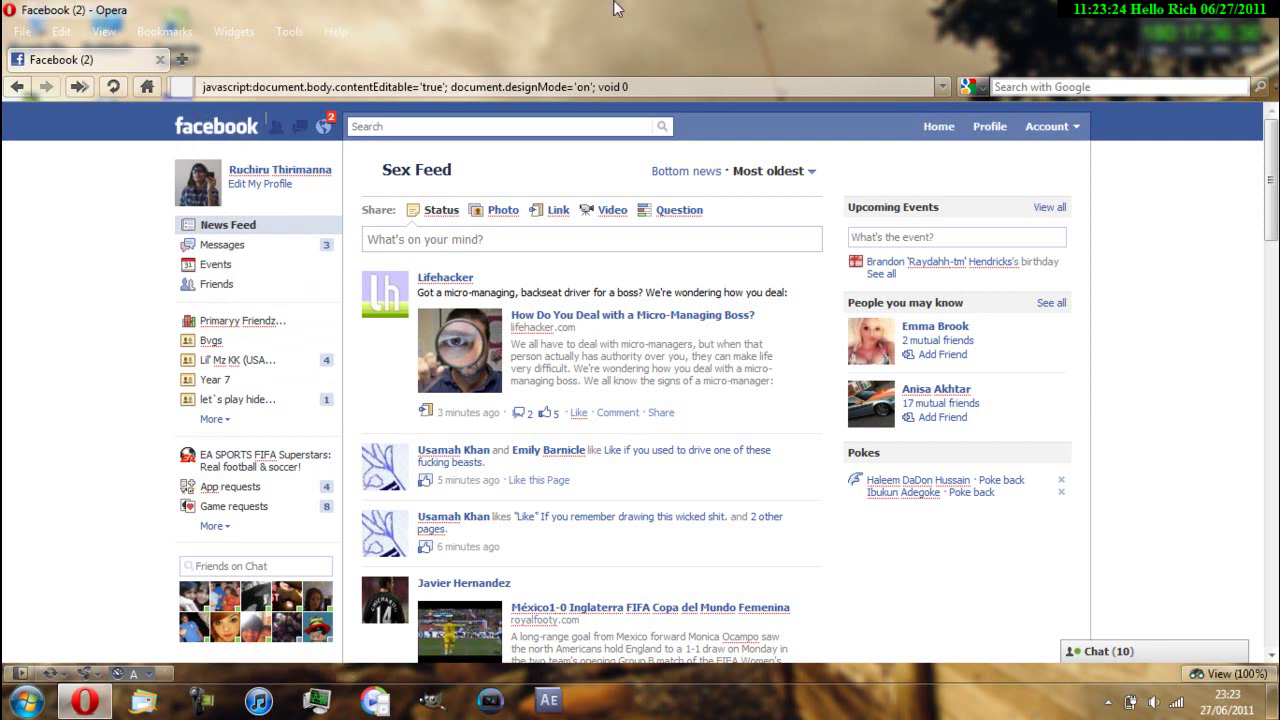
pyautogui.press('BackSpace')
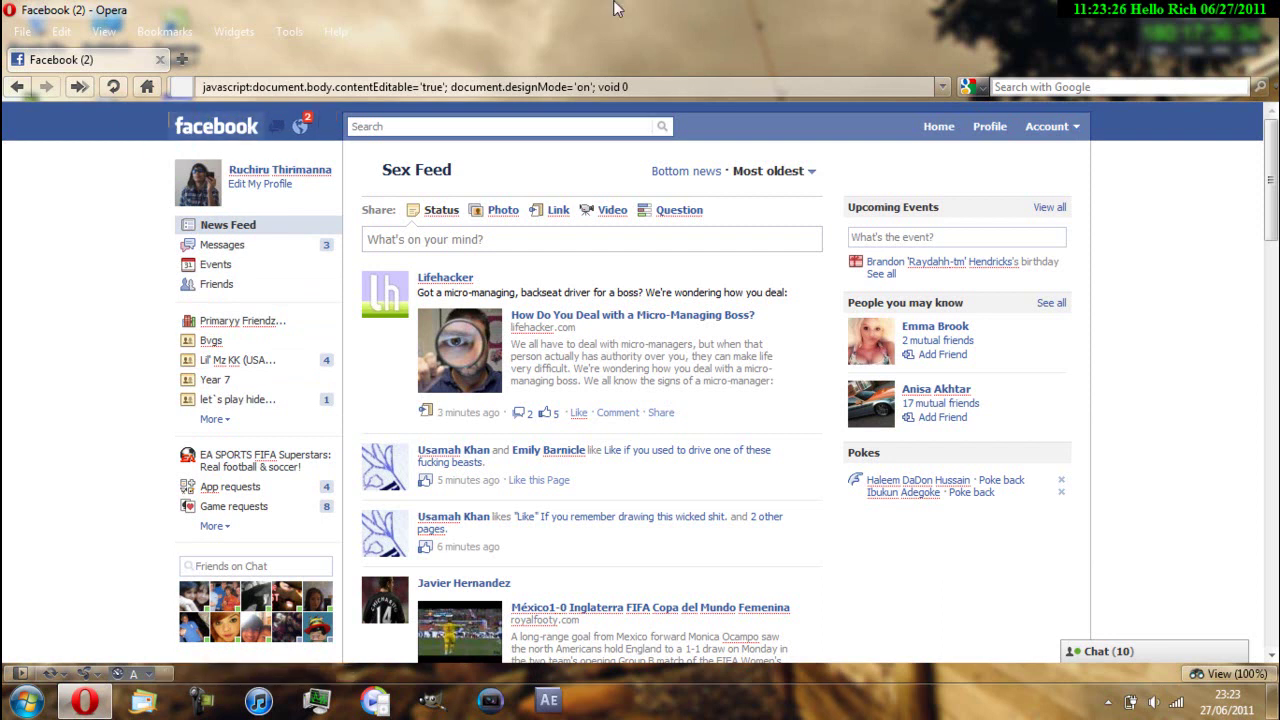
pyautogui.press('BackSpace')
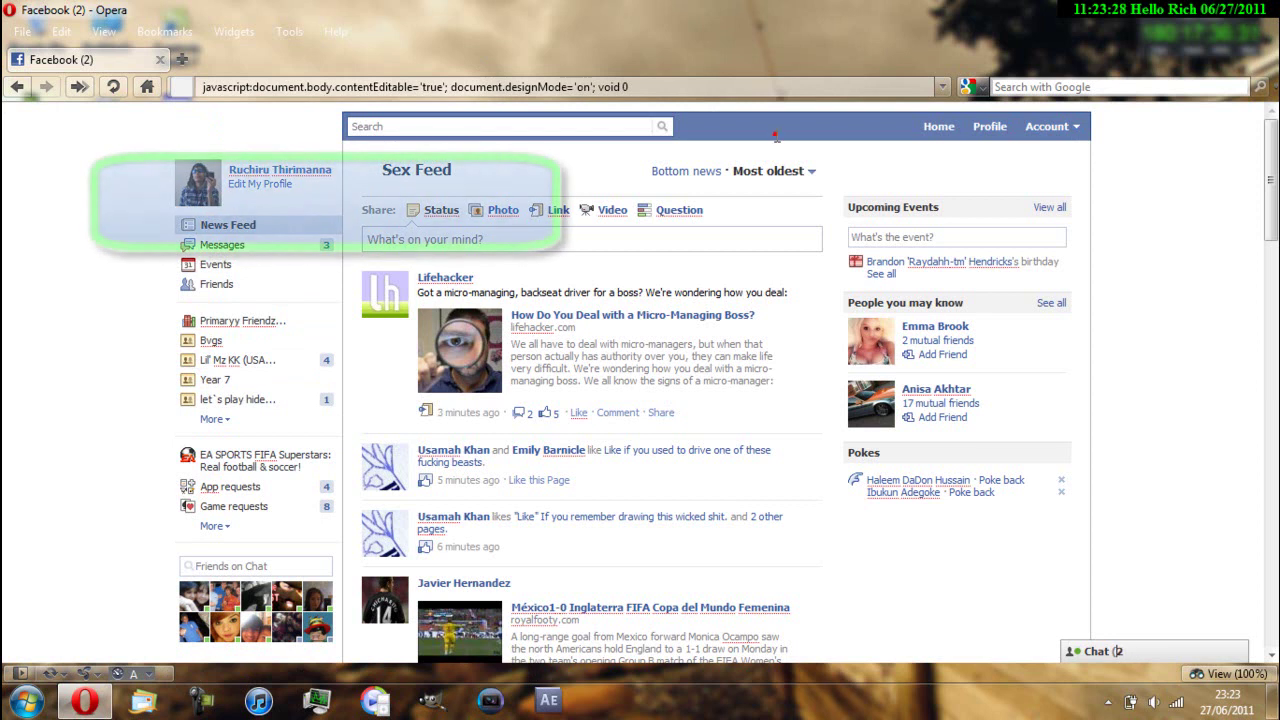
# Open the profile page from the reloaded Facebook page and show the desktop
pyautogui.press('F5')
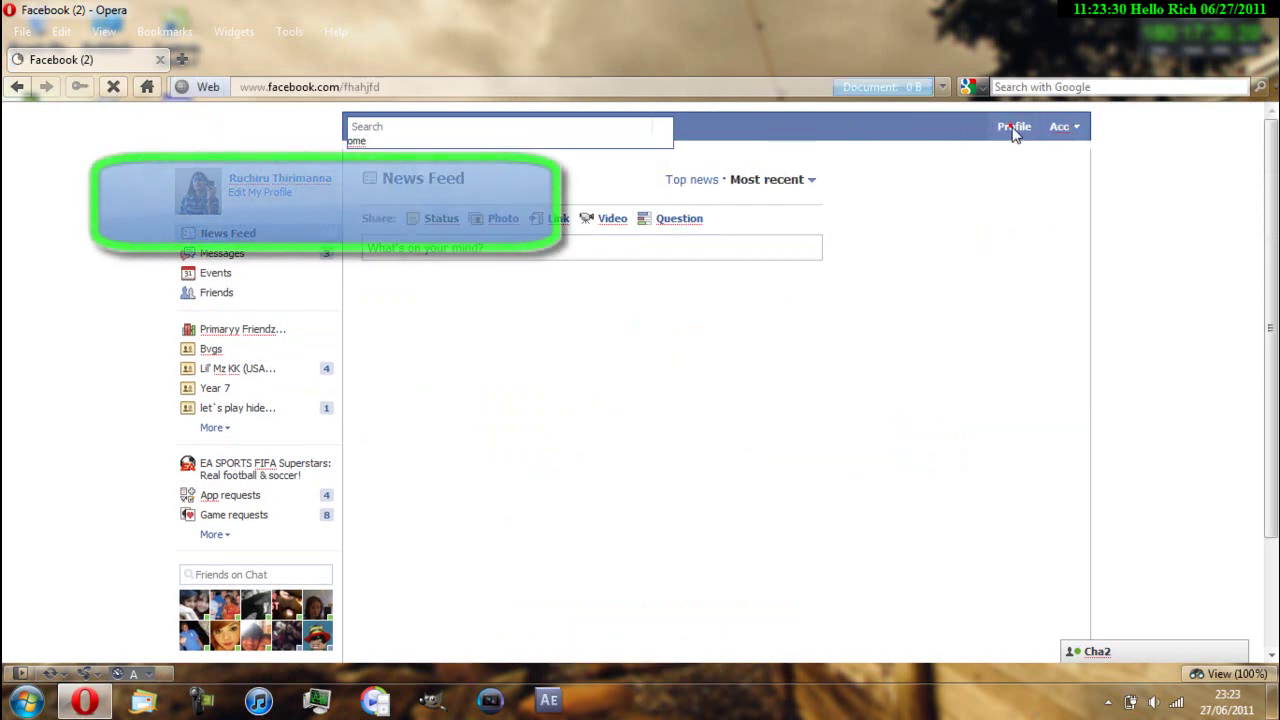
pyautogui.click(1010, 126)
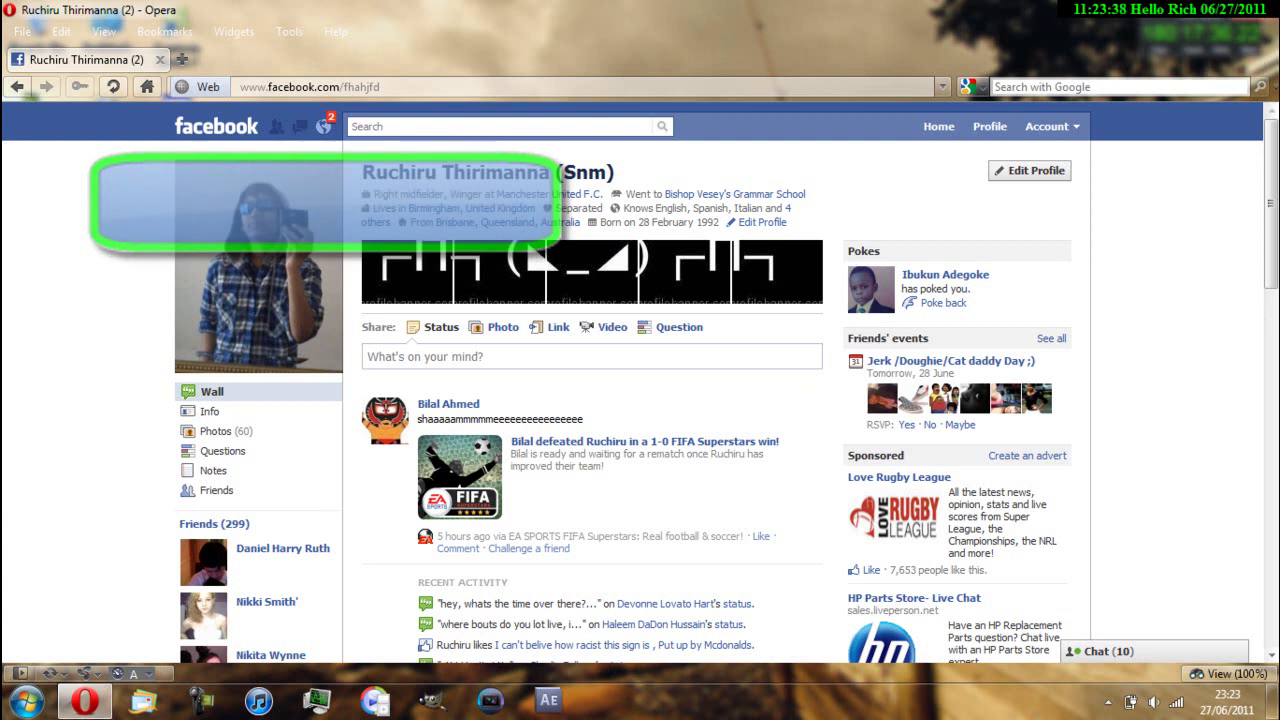
pyautogui.press('super+d')
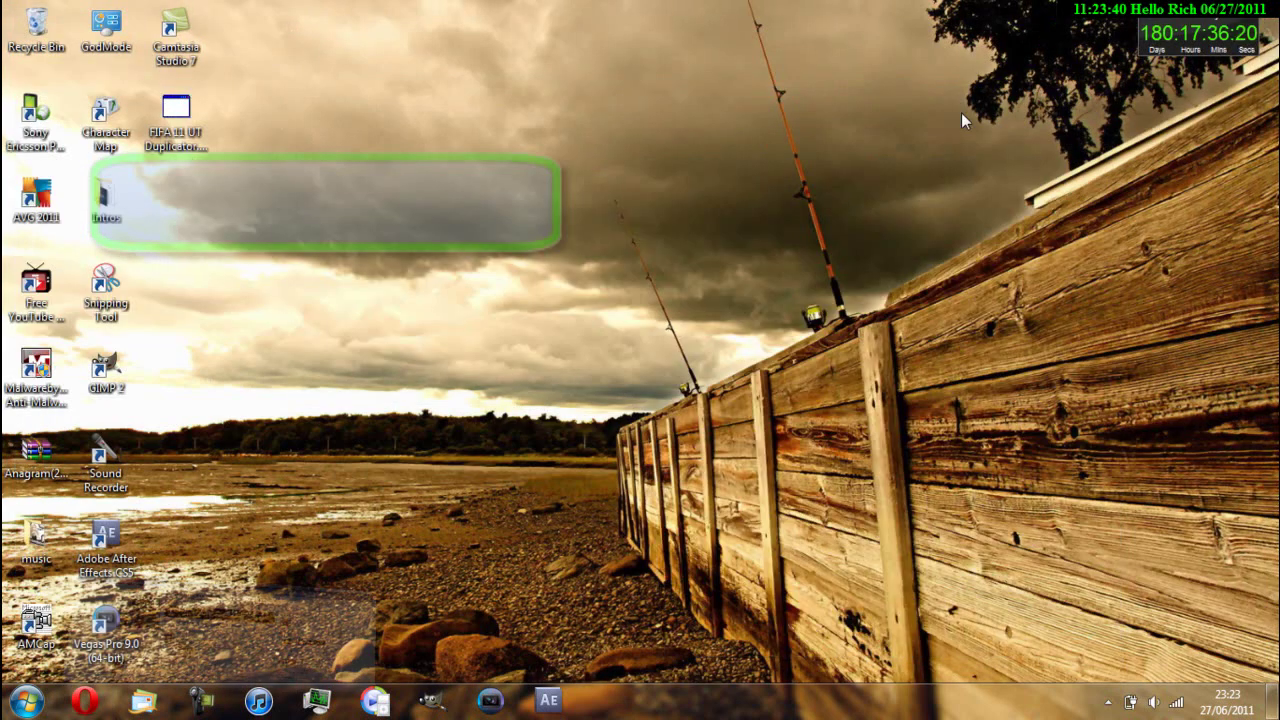